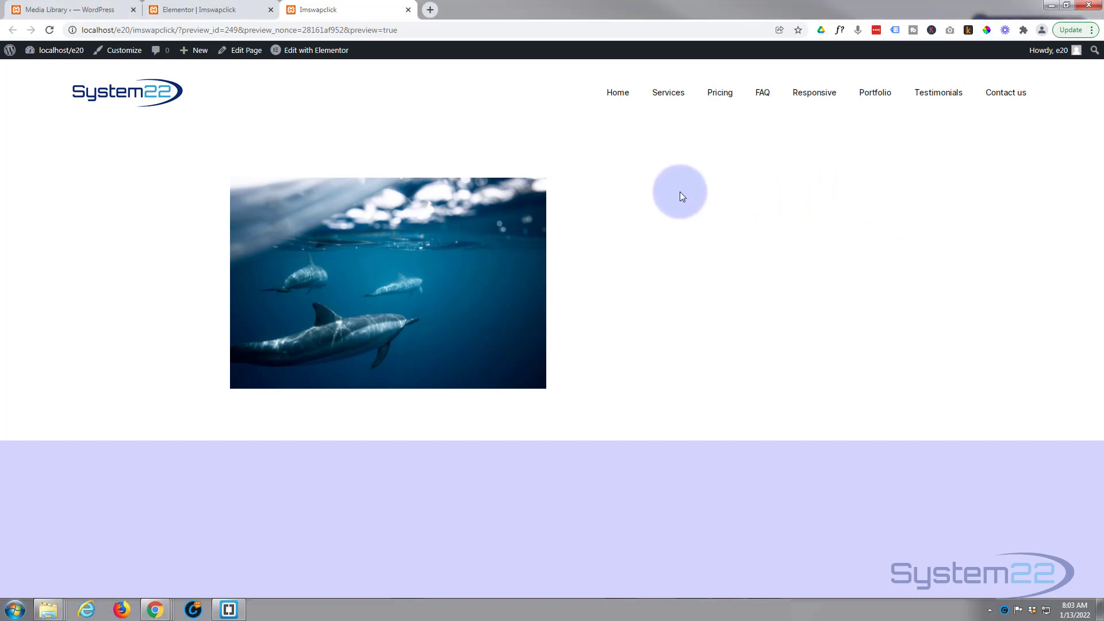
Test the swap by clicking the picture between the dolphins and the orange forest.
{"action": "left_click", "coordinate": [444, 281]}
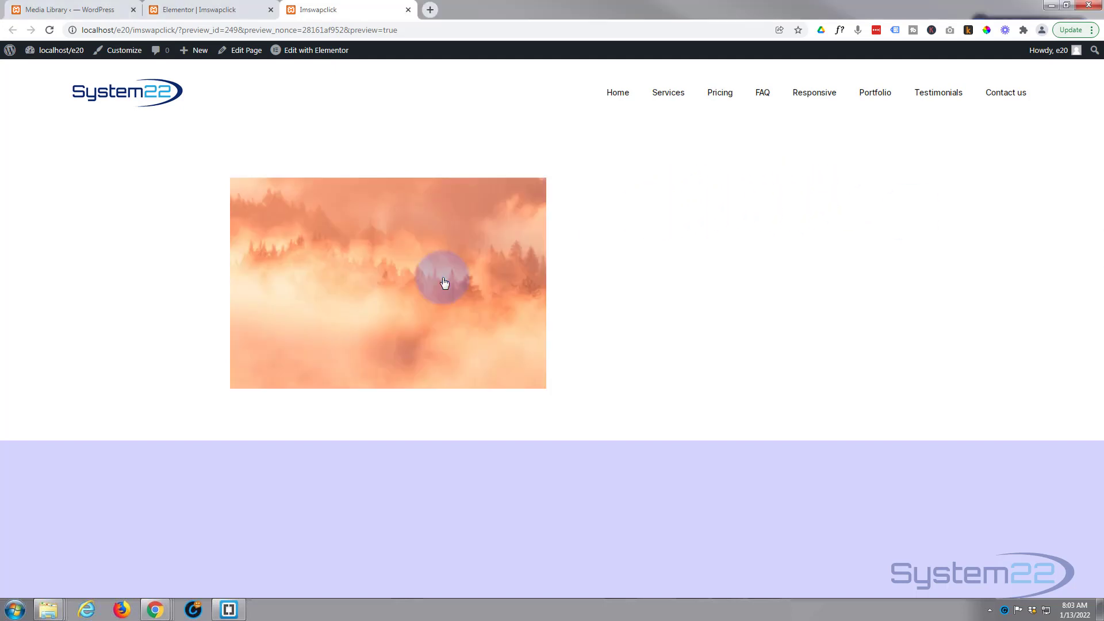
{"action": "left_click", "coordinate": [444, 281]}
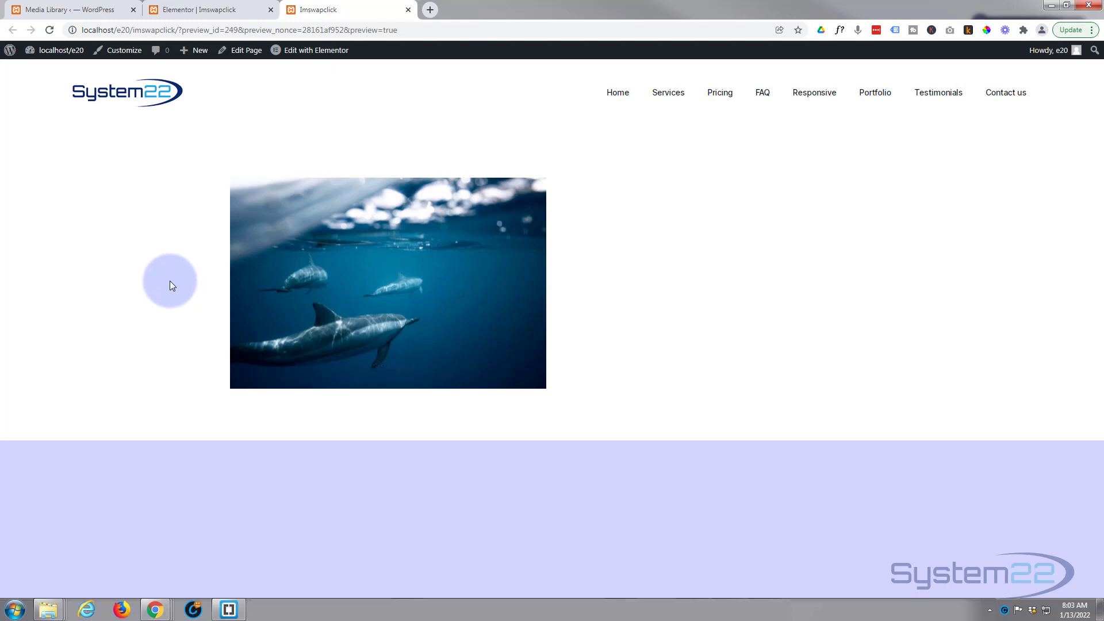
{"action": "left_click", "coordinate": [403, 275]}
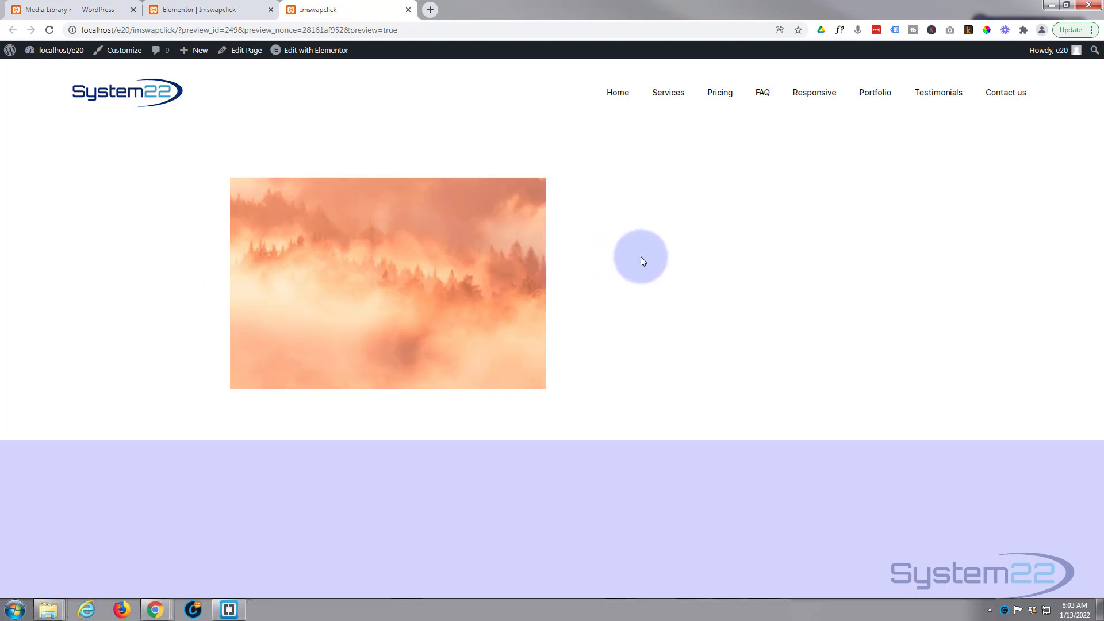
{"action": "left_click", "coordinate": [444, 267]}
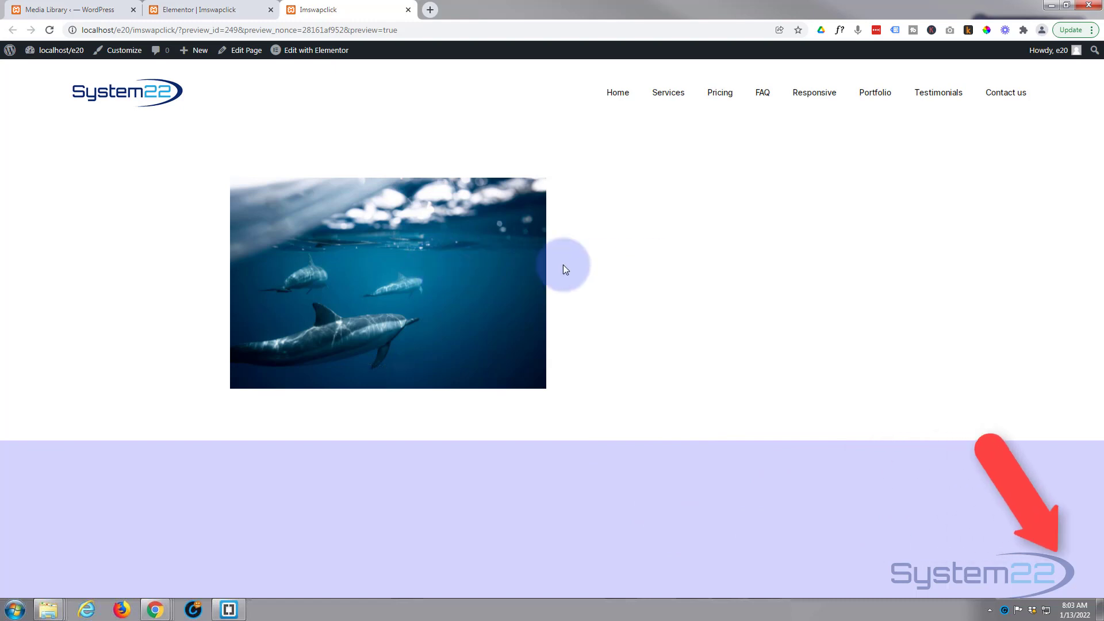
{"action": "left_click", "coordinate": [283, 280]}
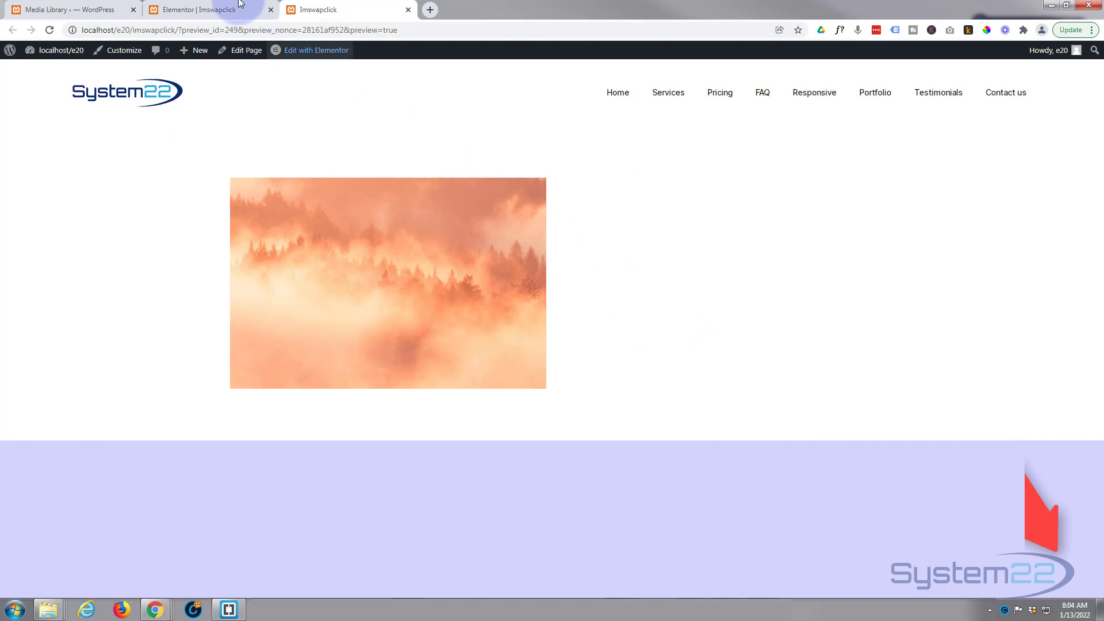
Add an HTML widget to the empty right column beside the dolphin image.
{"action": "left_click", "coordinate": [216, 9]}
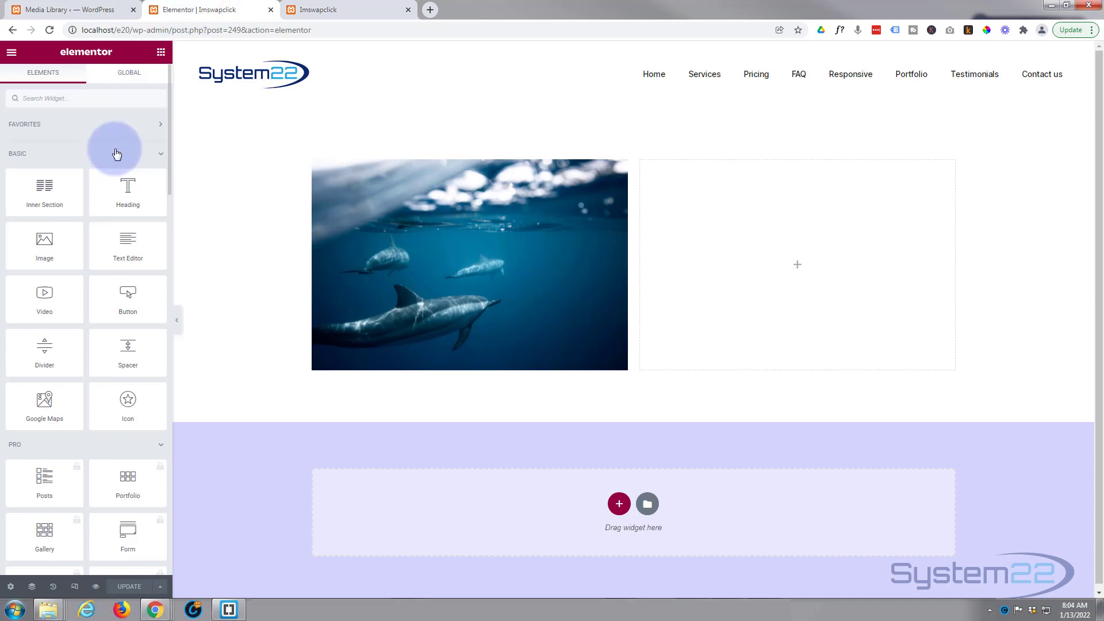
{"action": "scroll", "coordinate": [116, 153], "scroll_direction": "down", "scroll_amount": 2}
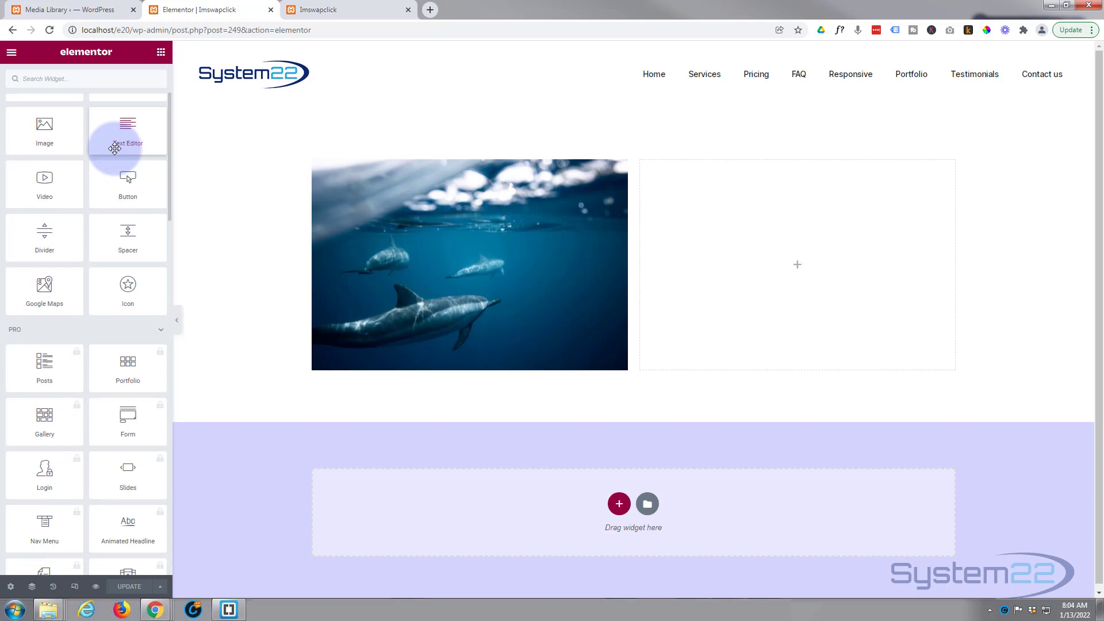
{"action": "scroll", "coordinate": [115, 149], "scroll_direction": "down", "scroll_amount": 10}
{"action": "scroll", "coordinate": [116, 153], "scroll_direction": "down", "scroll_amount": 6}
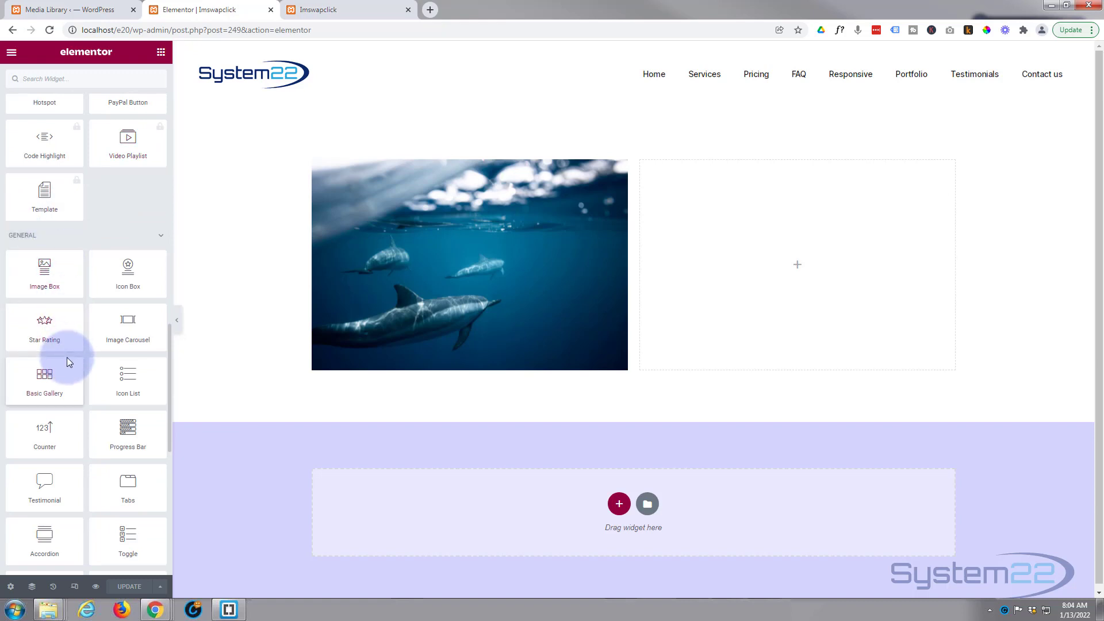
{"action": "scroll", "coordinate": [67, 361], "scroll_direction": "down", "scroll_amount": 3}
{"action": "scroll", "coordinate": [66, 357], "scroll_direction": "down", "scroll_amount": 1}
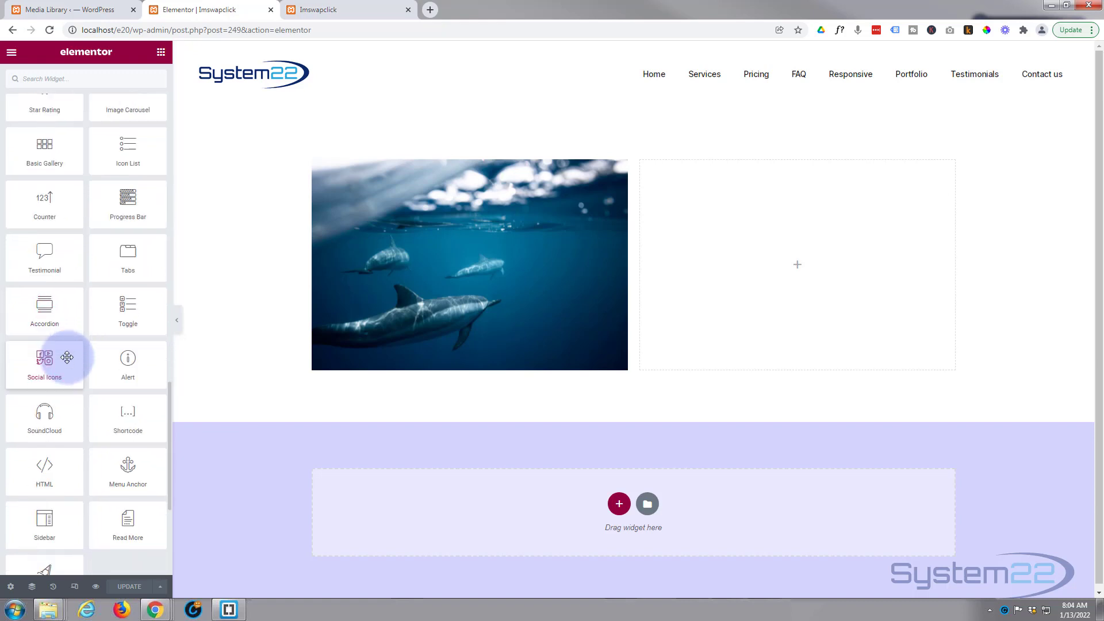
{"action": "left_click_drag", "start_coordinate": [40, 474], "coordinate": [780, 224]}
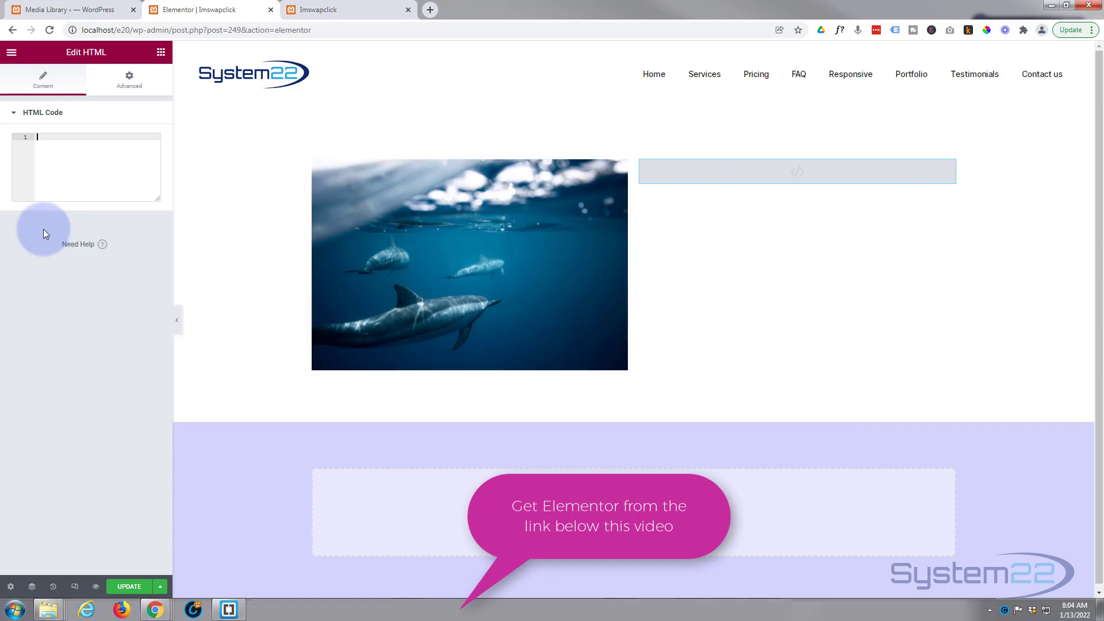
{"action": "left_click", "coordinate": [45, 10]}
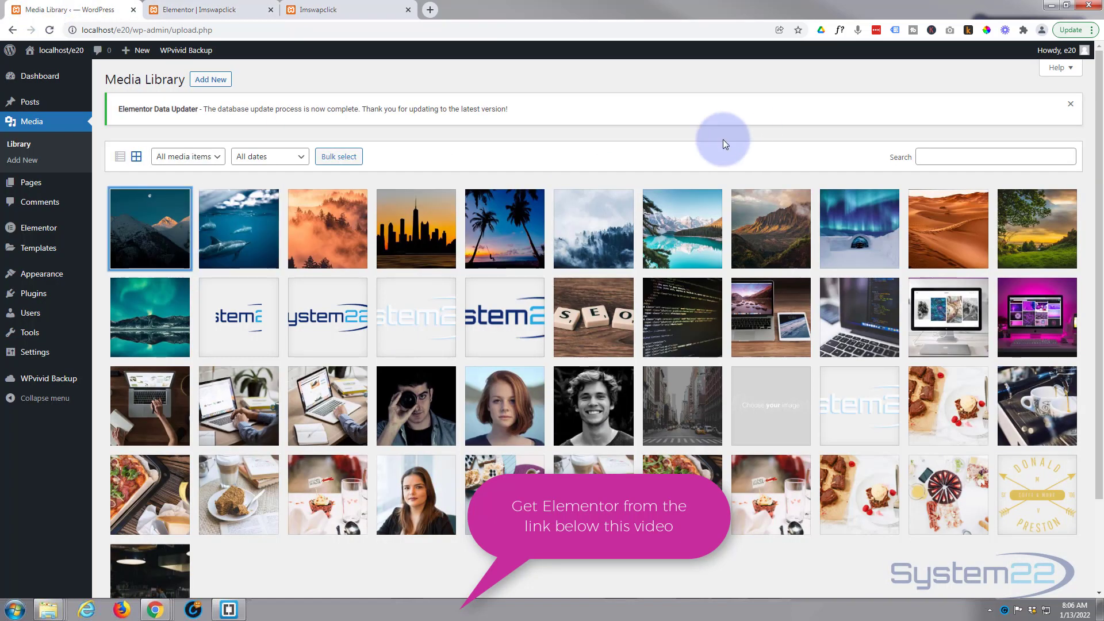
Copy the file URL of the misty forest image n7.jpg from its attachment details.
{"action": "left_click", "coordinate": [609, 235]}
{"action": "left_click", "coordinate": [899, 373]}
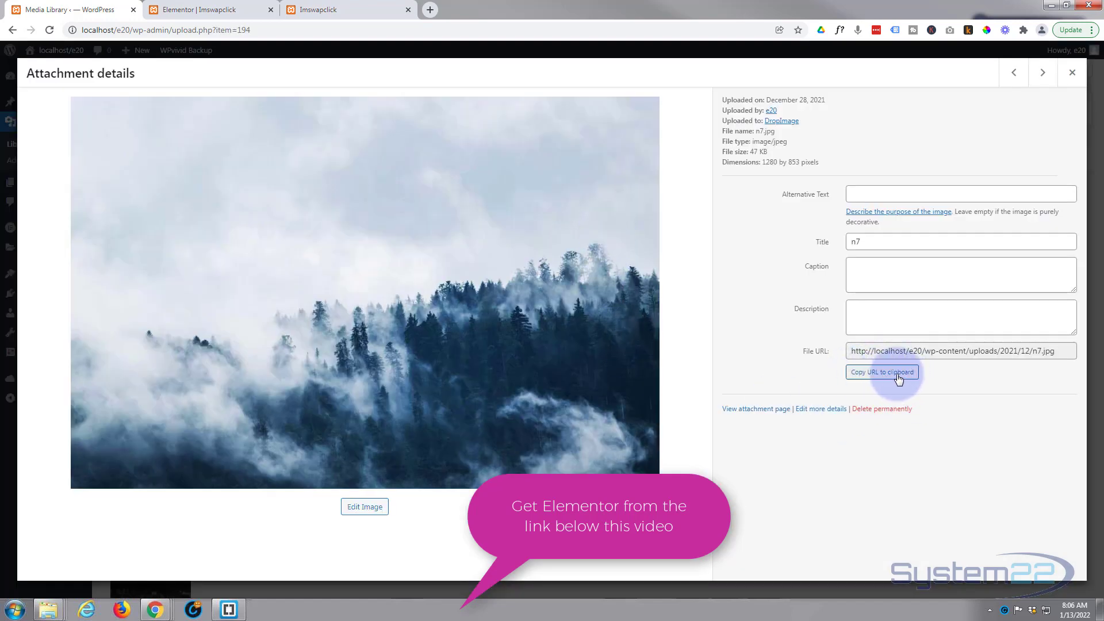
{"action": "left_click", "coordinate": [899, 374]}
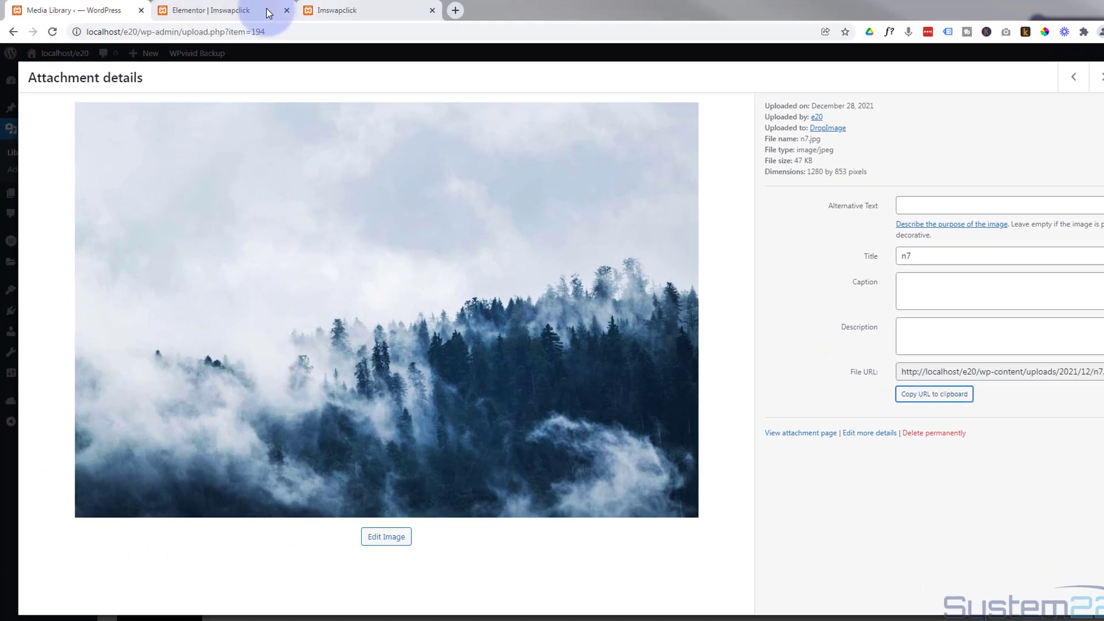
{"action": "left_click", "coordinate": [270, 13]}
Write an img tag in the HTML widget with the pasted n7.jpg URL as its src.
{"action": "left_click", "coordinate": [75, 162]}
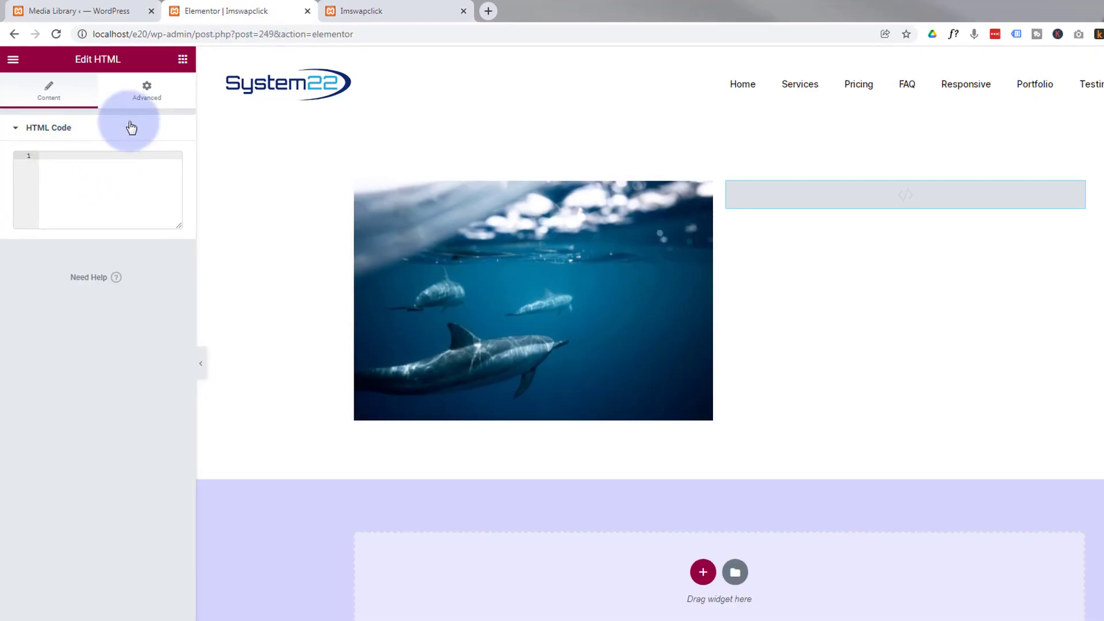
{"action": "type", "text": "<img src"}
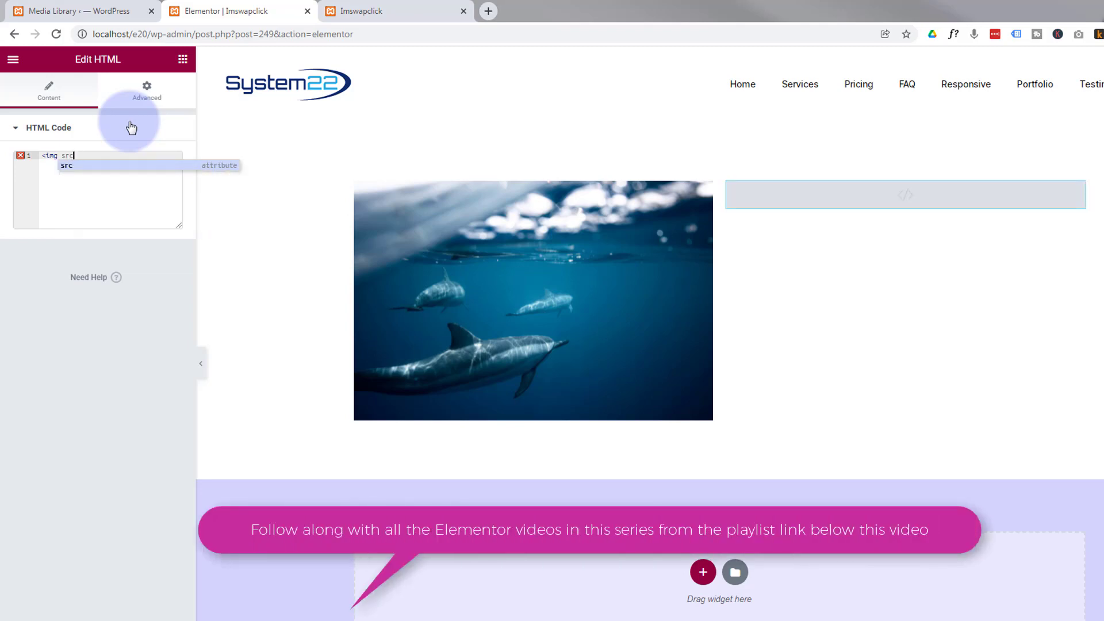
{"action": "type", "text": "="}
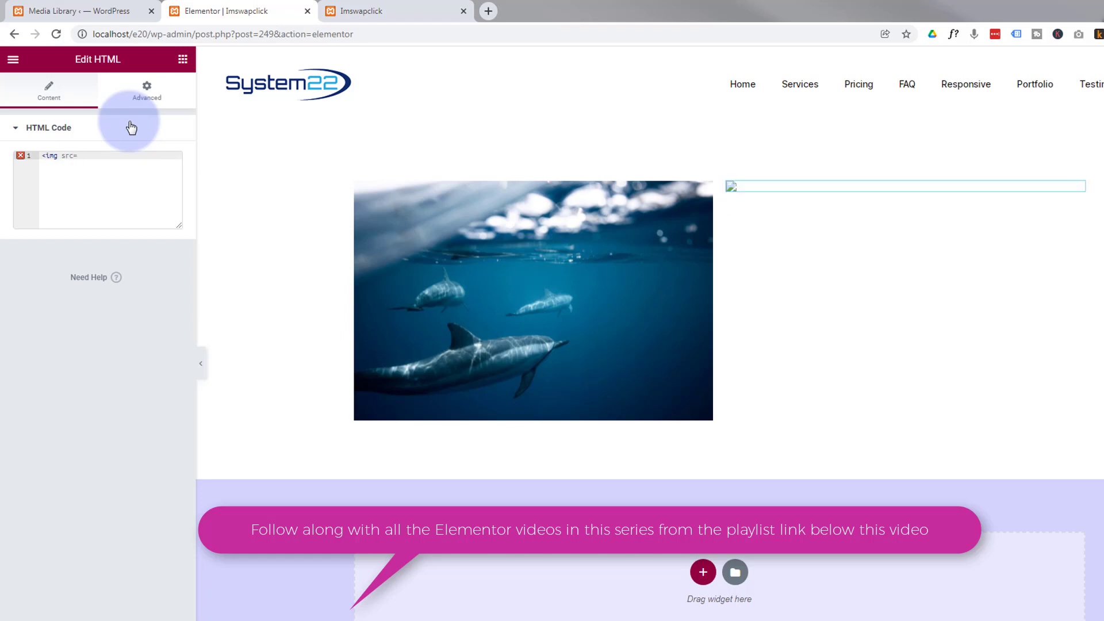
{"action": "type", "text": "\""}
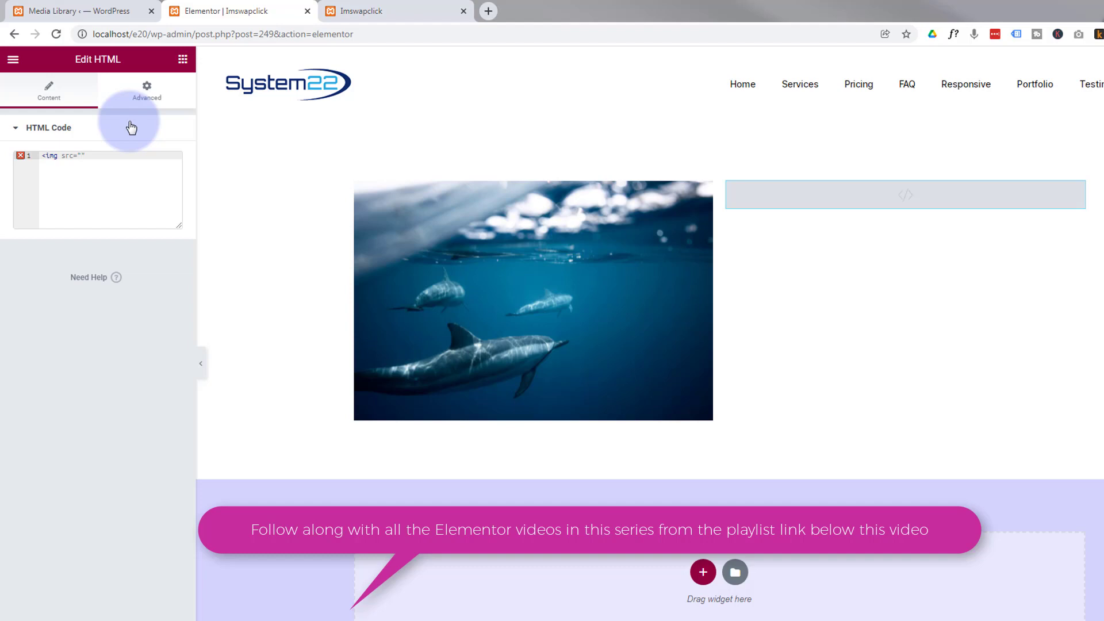
{"action": "type", "text": "http://localhost/e20/wp-content/uploads/2021/12/n7.jpg"}
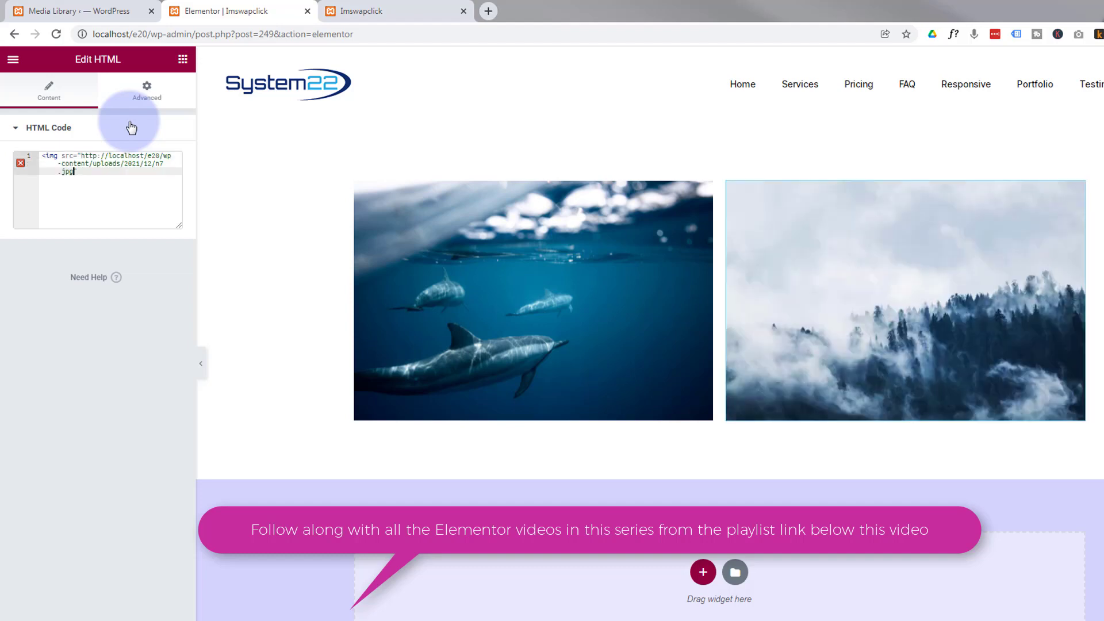
{"action": "left_click", "coordinate": [78, 172]}
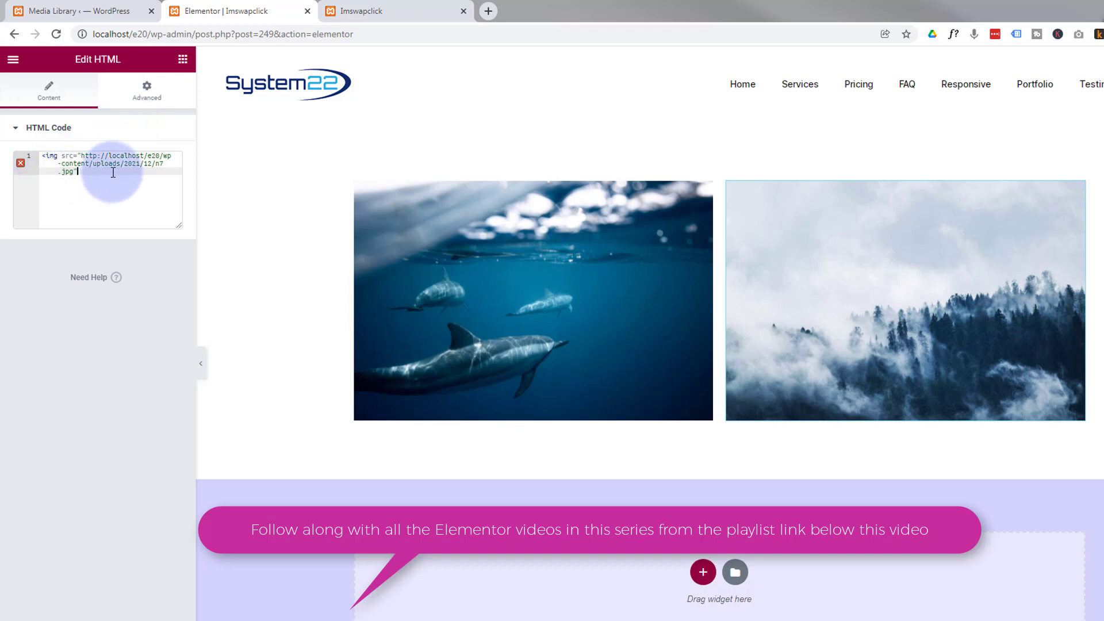
{"action": "type", "text": ">"}
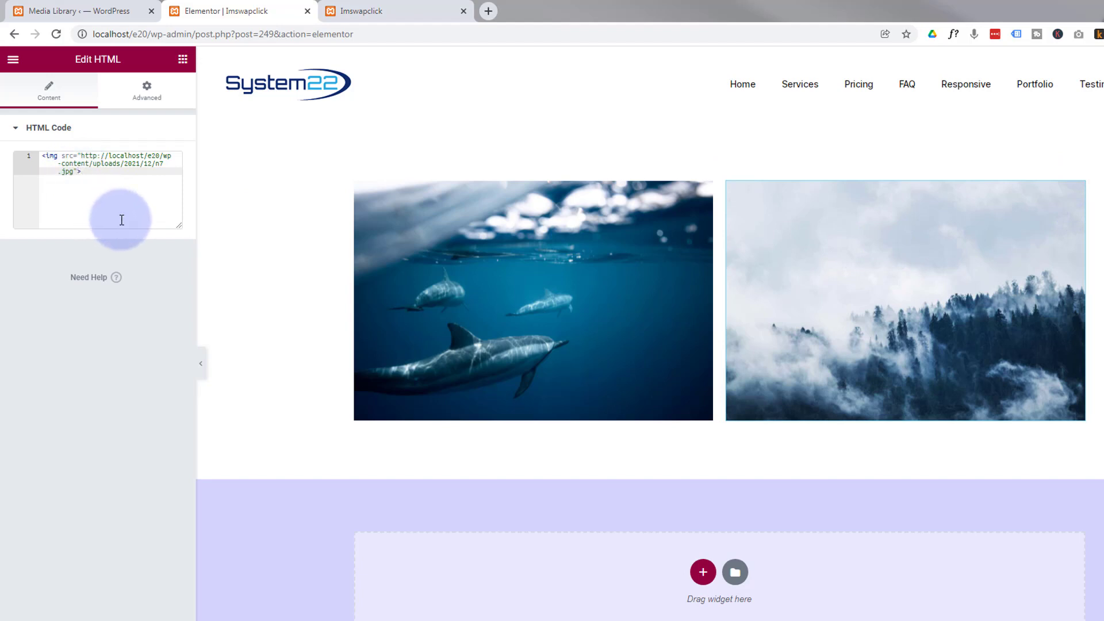
Add onclick="myFunction()" to the n7.jpg img tag after its src attribute.
{"action": "type", "text": ">"}
{"action": "type", "text": "onclick"}
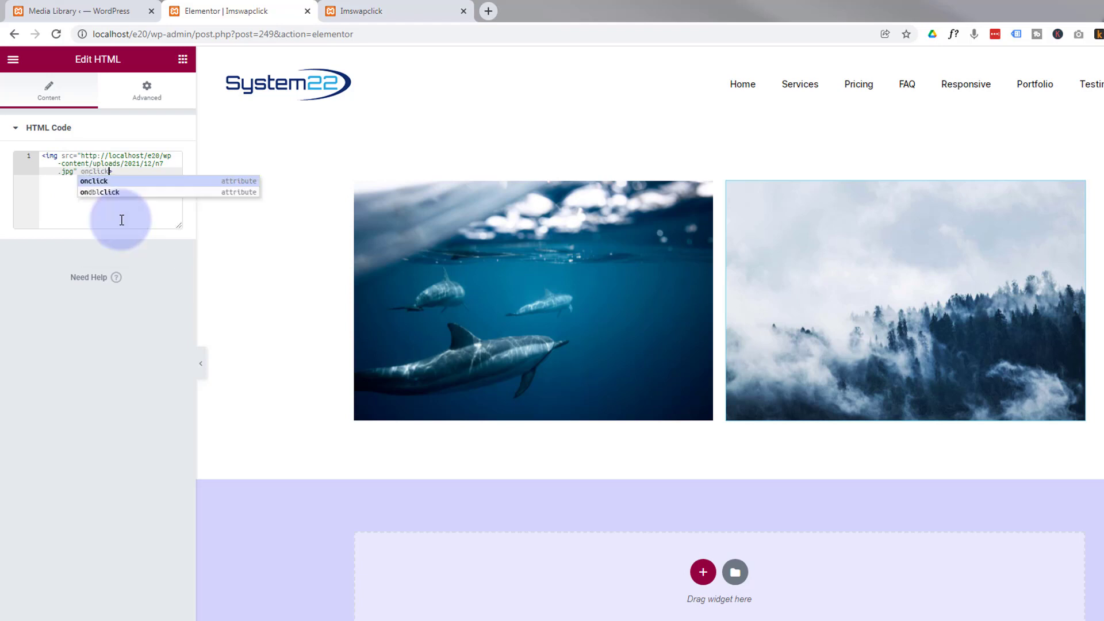
{"action": "type", "text": "="}
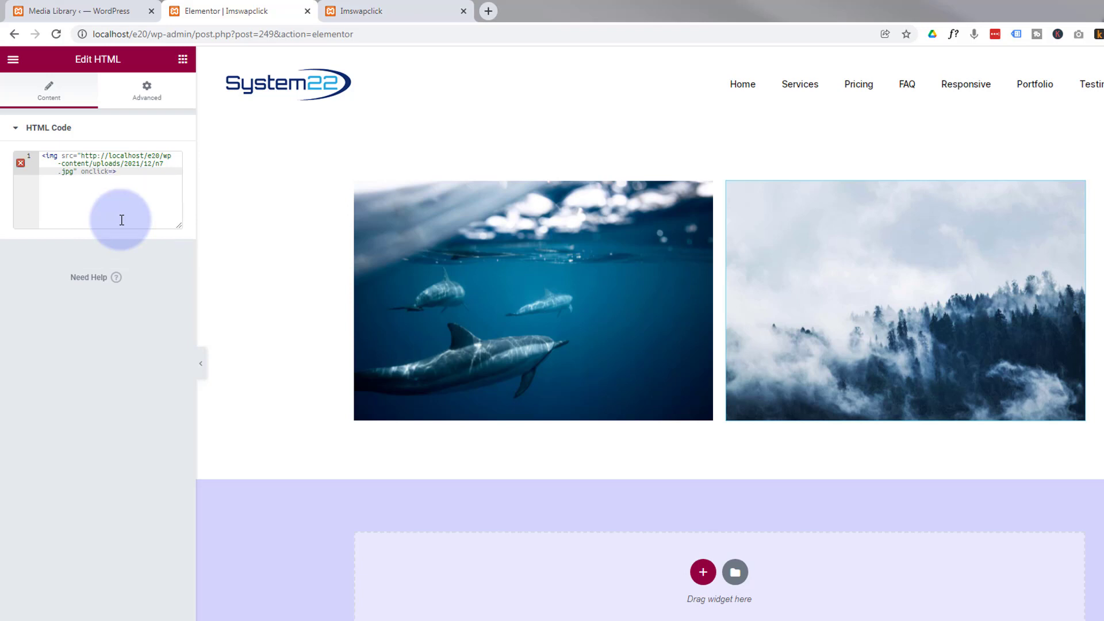
{"action": "type", "text": "\"\"myFunction"}
{"action": "type", "text": "()"}
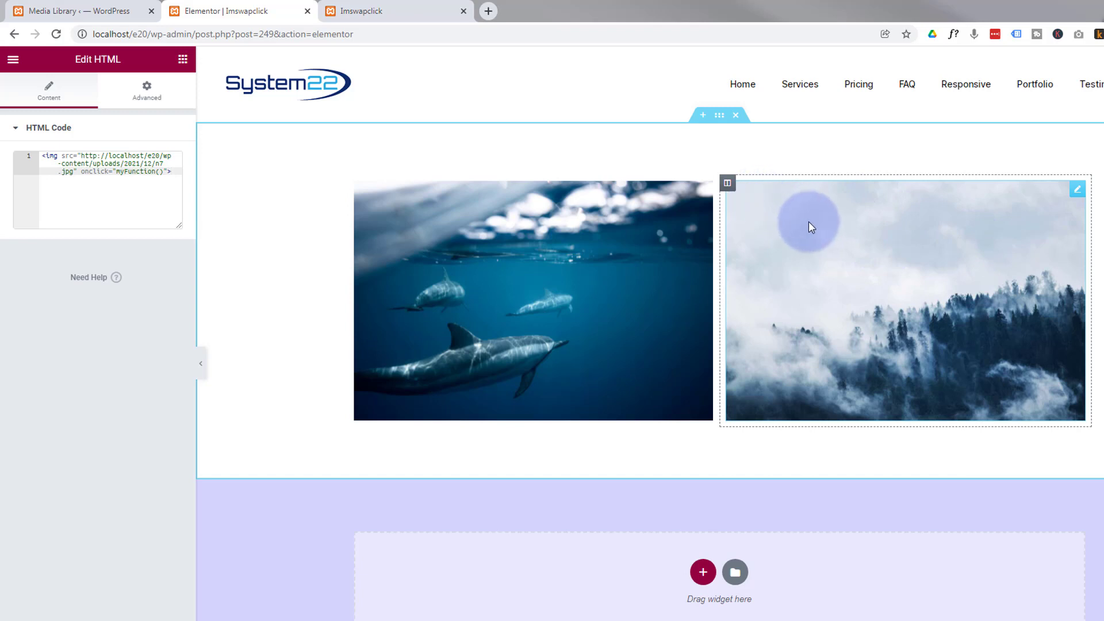
Set the right column's classic background image to the turquoise mountain-lake photo.
{"action": "left_click", "coordinate": [728, 185]}
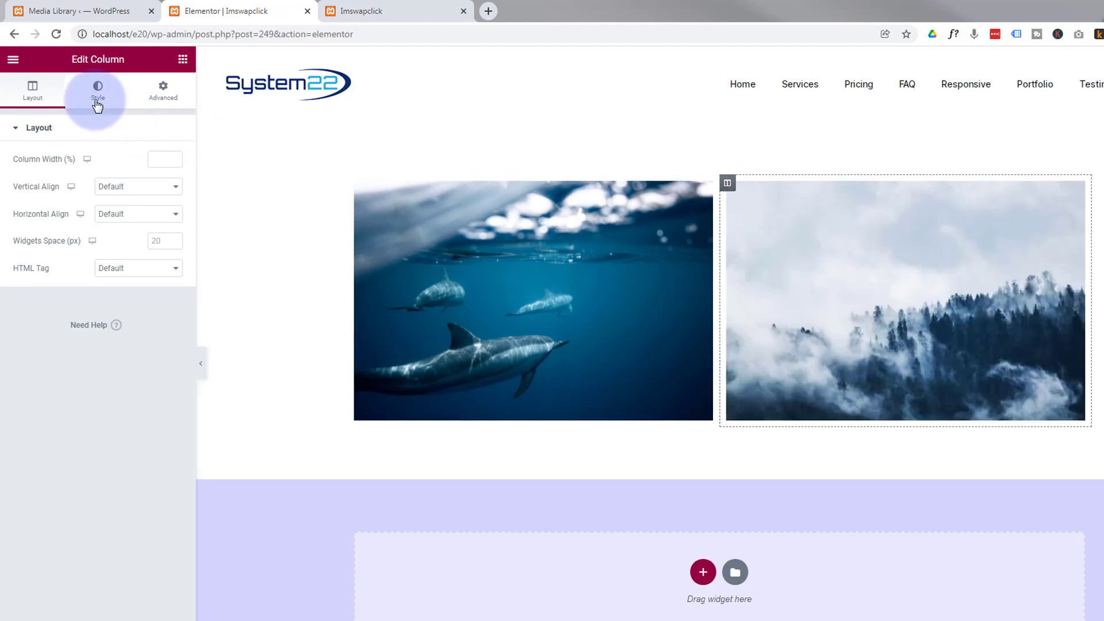
{"action": "left_click", "coordinate": [97, 91]}
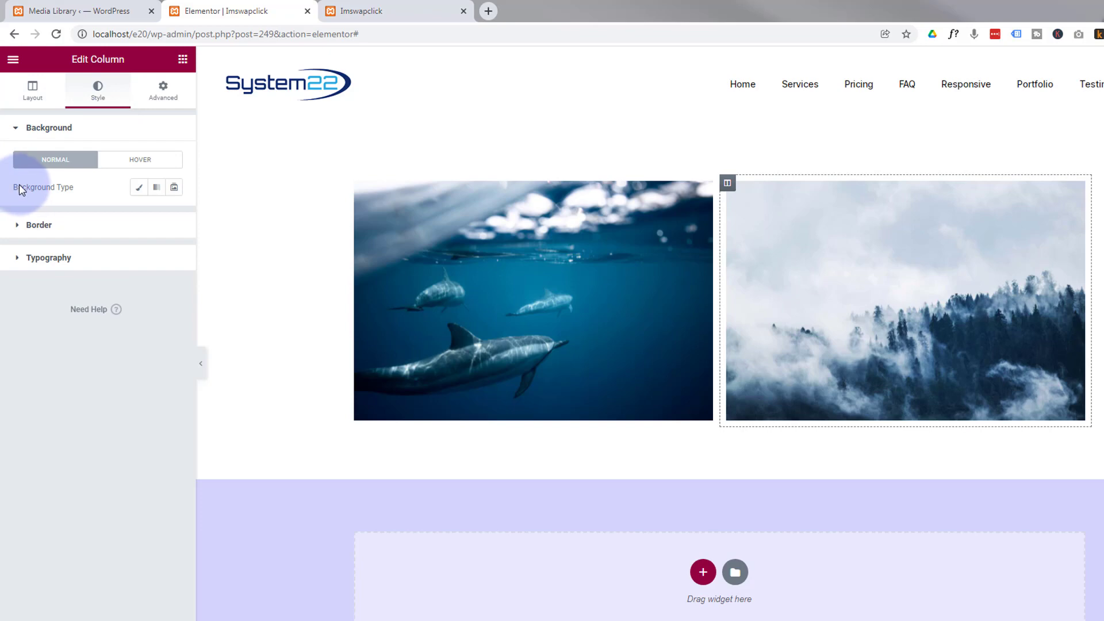
{"action": "left_click", "coordinate": [138, 188]}
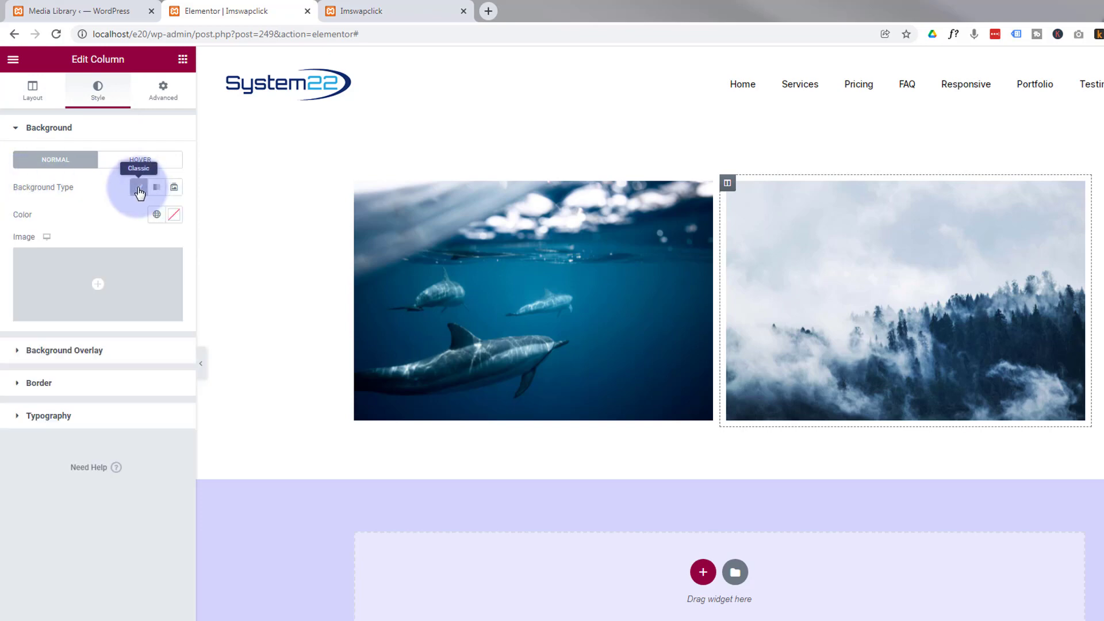
{"action": "left_click", "coordinate": [95, 289]}
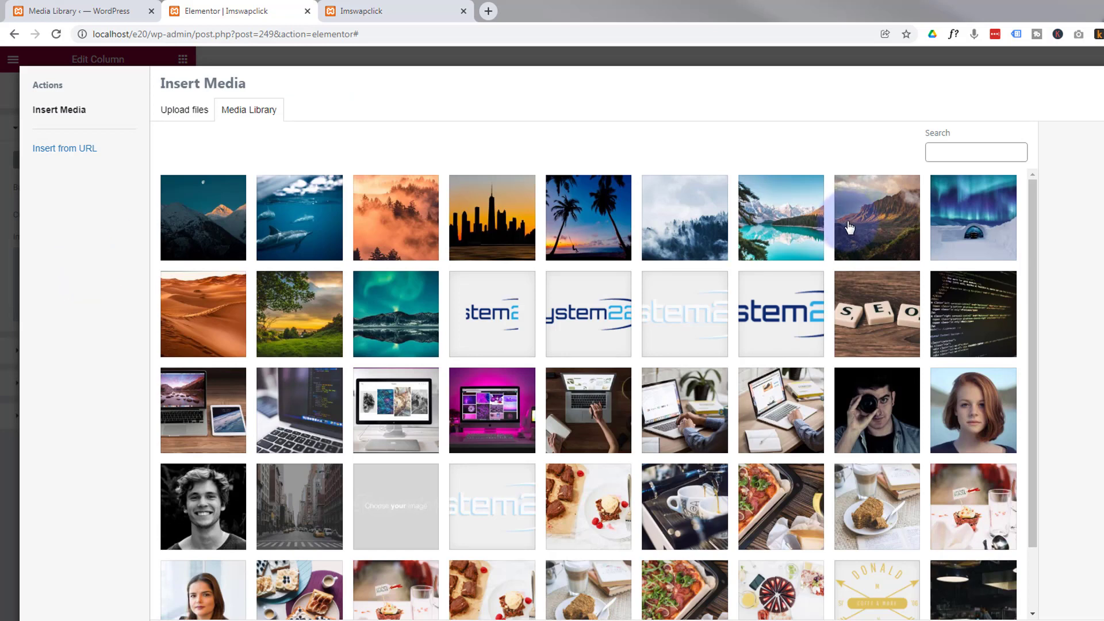
{"action": "left_click", "coordinate": [790, 230]}
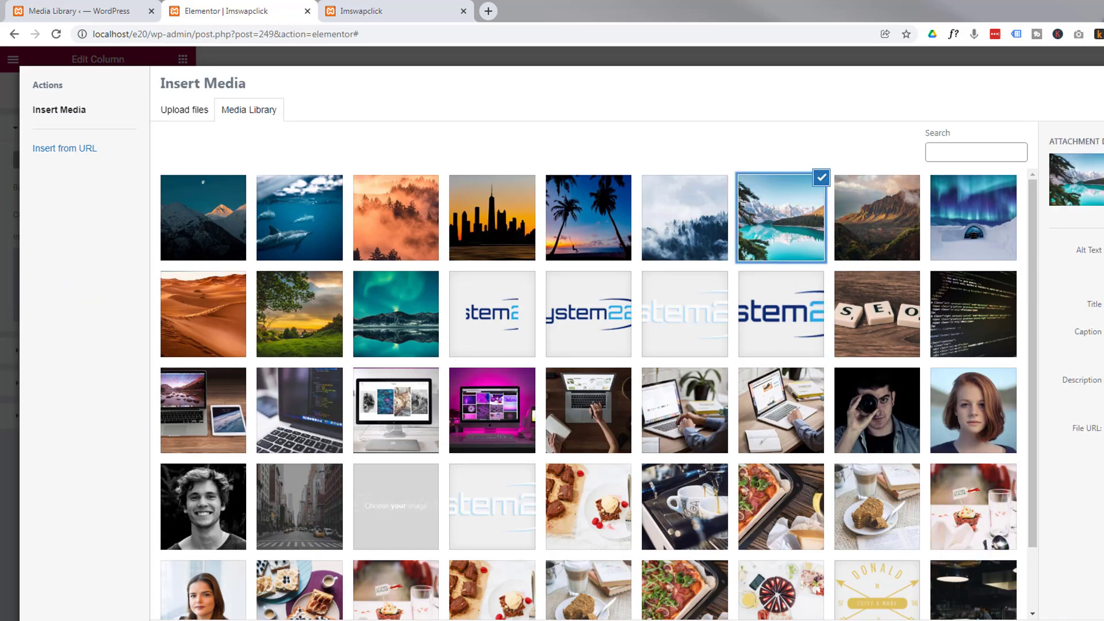
{"action": "key", "text": "Return"}
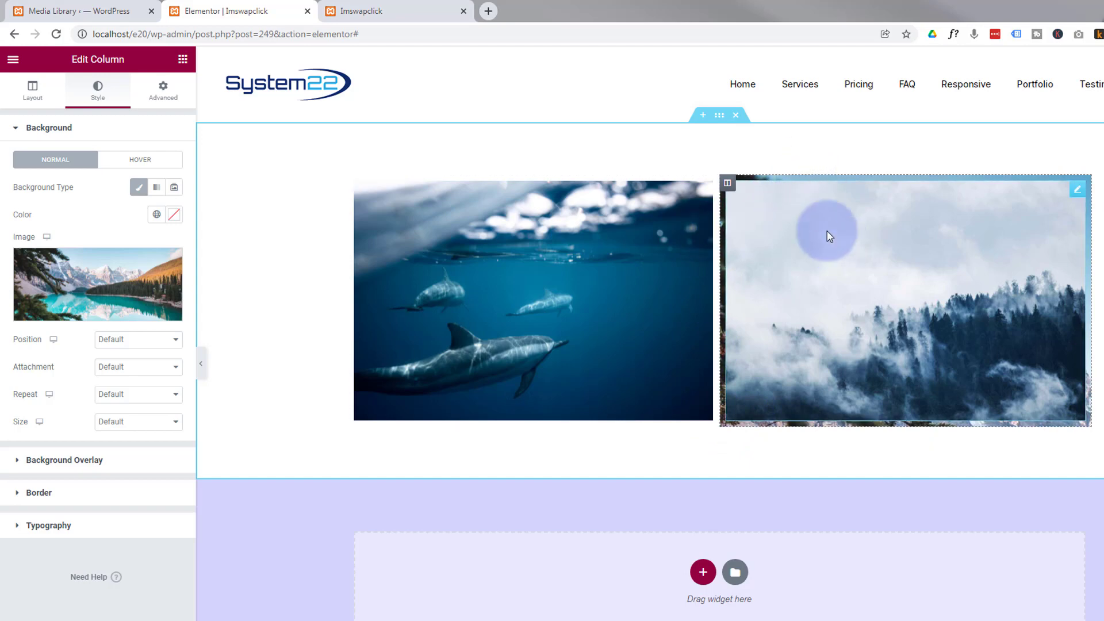
Give the right column linked padding 0 and margin 10 on every side.
{"action": "left_click", "coordinate": [164, 95]}
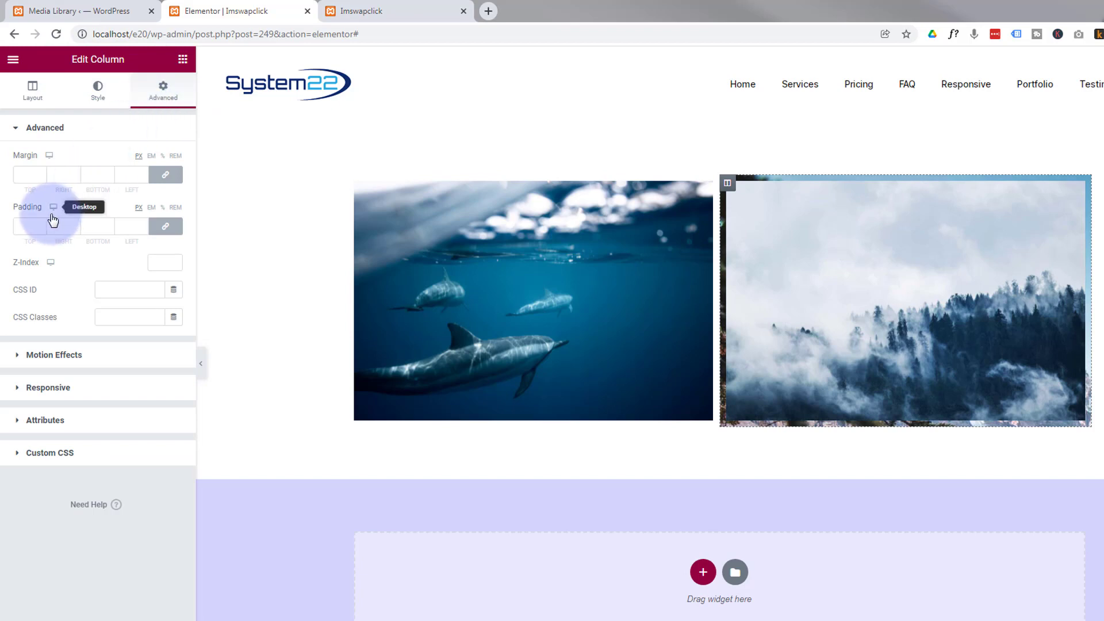
{"action": "left_click", "coordinate": [22, 225]}
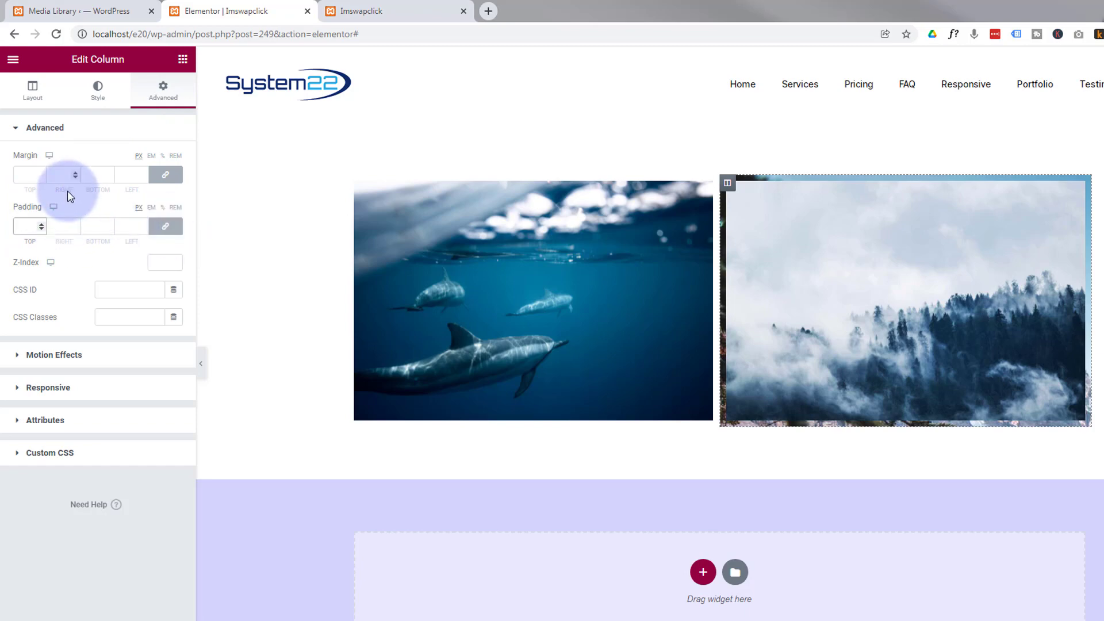
{"action": "type", "text": "0"}
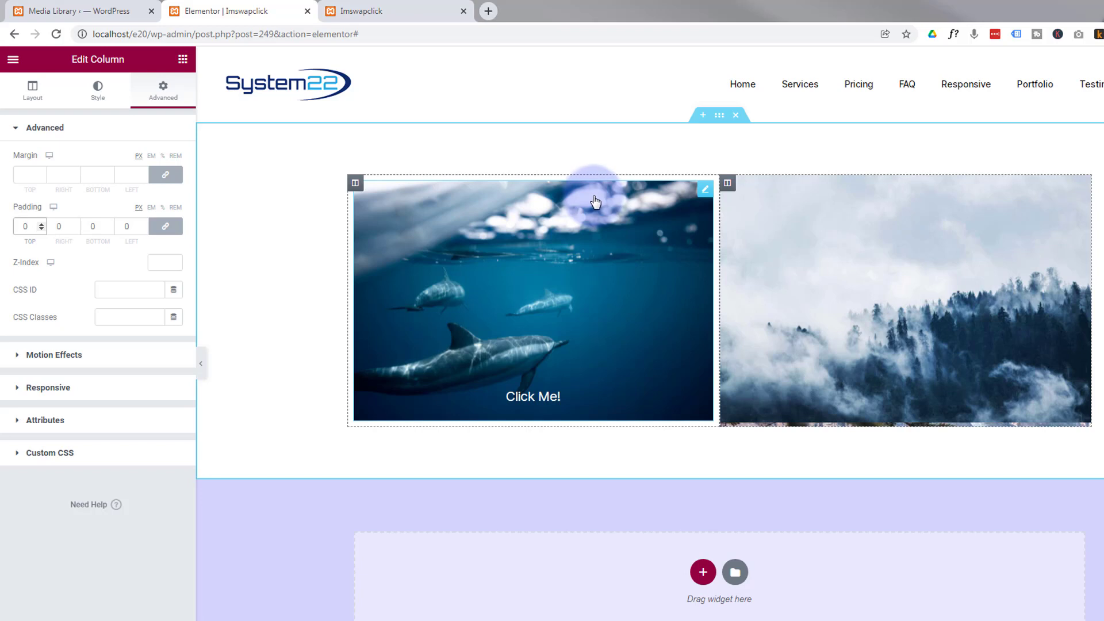
{"action": "left_click", "coordinate": [25, 172]}
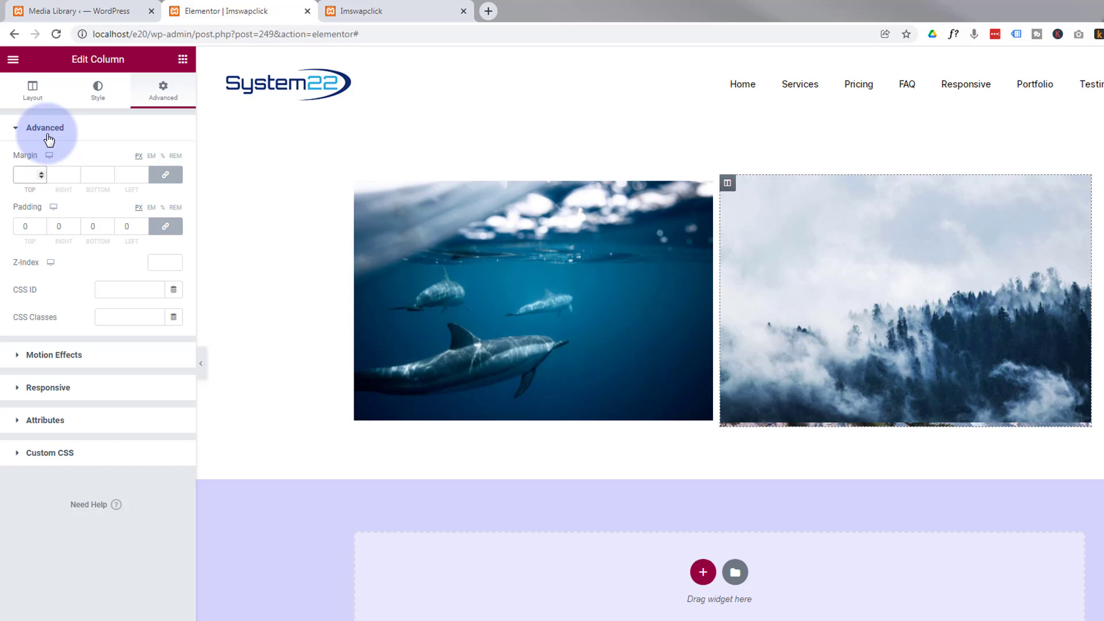
{"action": "type", "text": "10"}
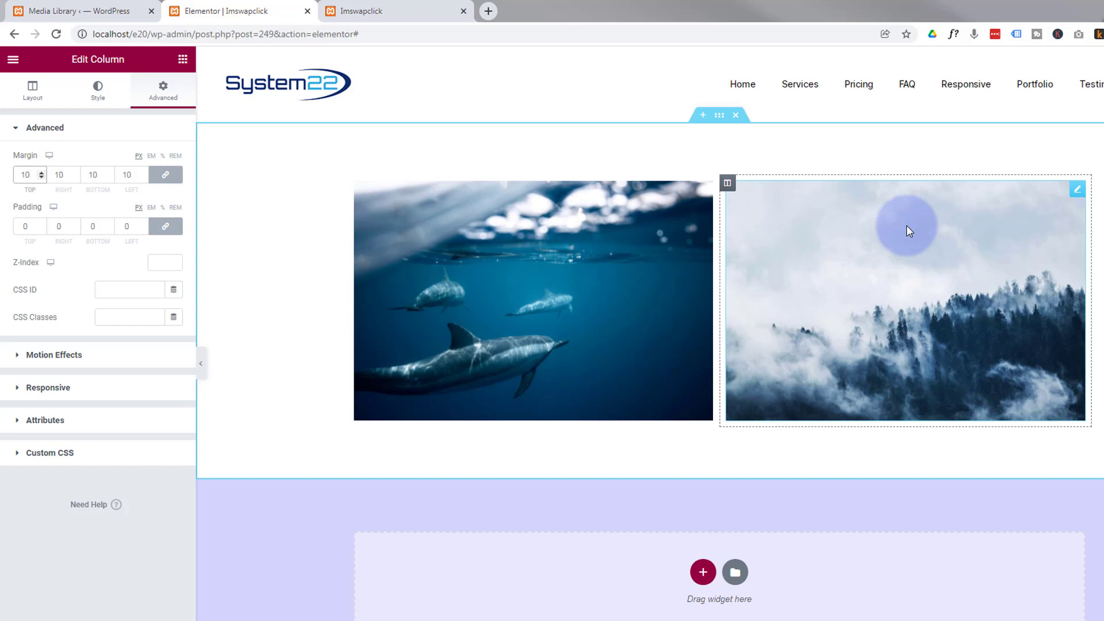
{"action": "left_click", "coordinate": [1078, 192]}
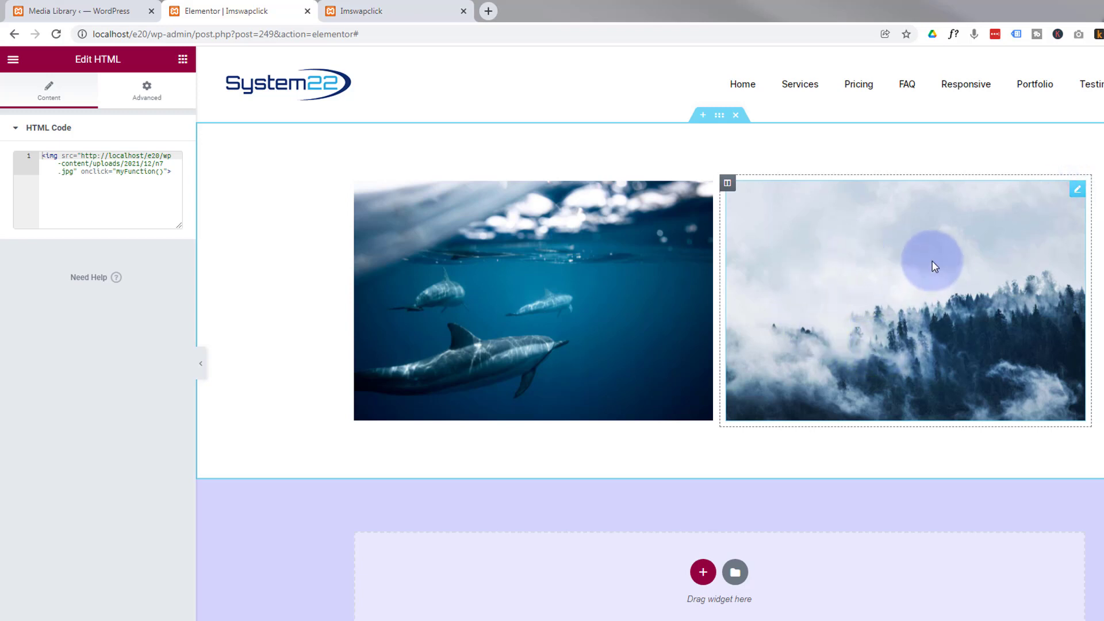
Add a <style> block after the img tag with .imsw { opacity:0; }.
{"action": "left_click", "coordinate": [176, 171]}
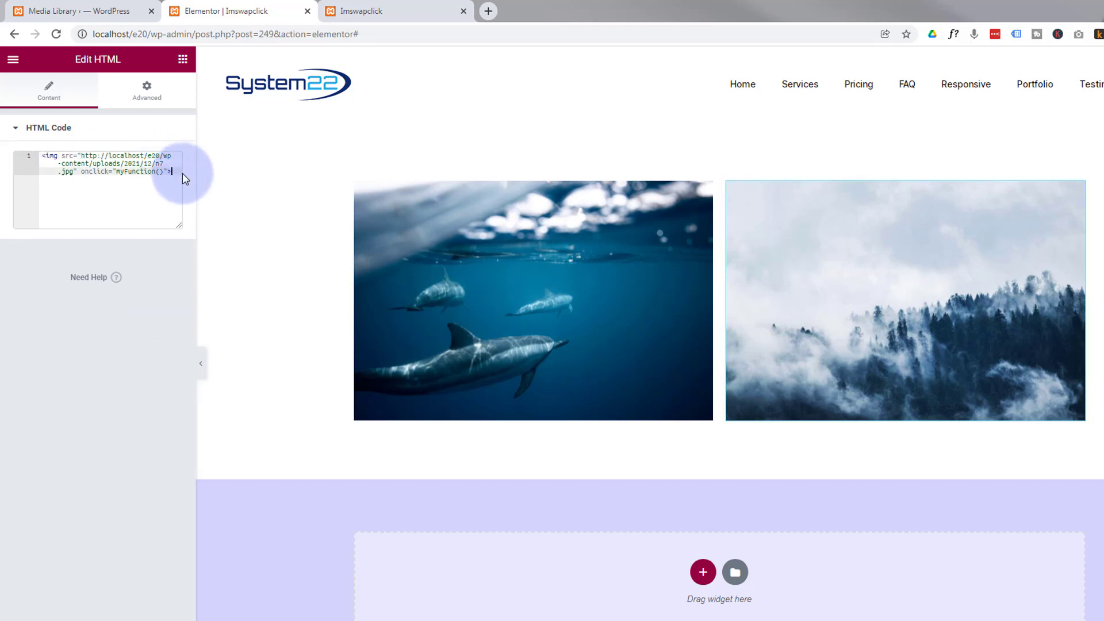
{"action": "key", "text": "Return"}
{"action": "key", "text": "Return"}
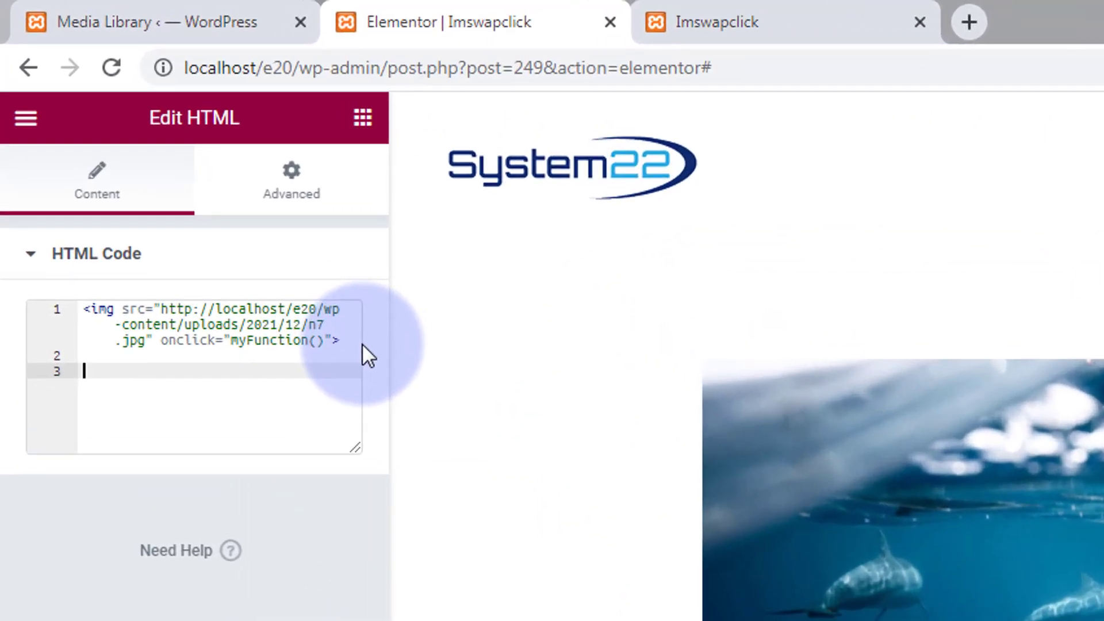
{"action": "type", "text": "<st"}
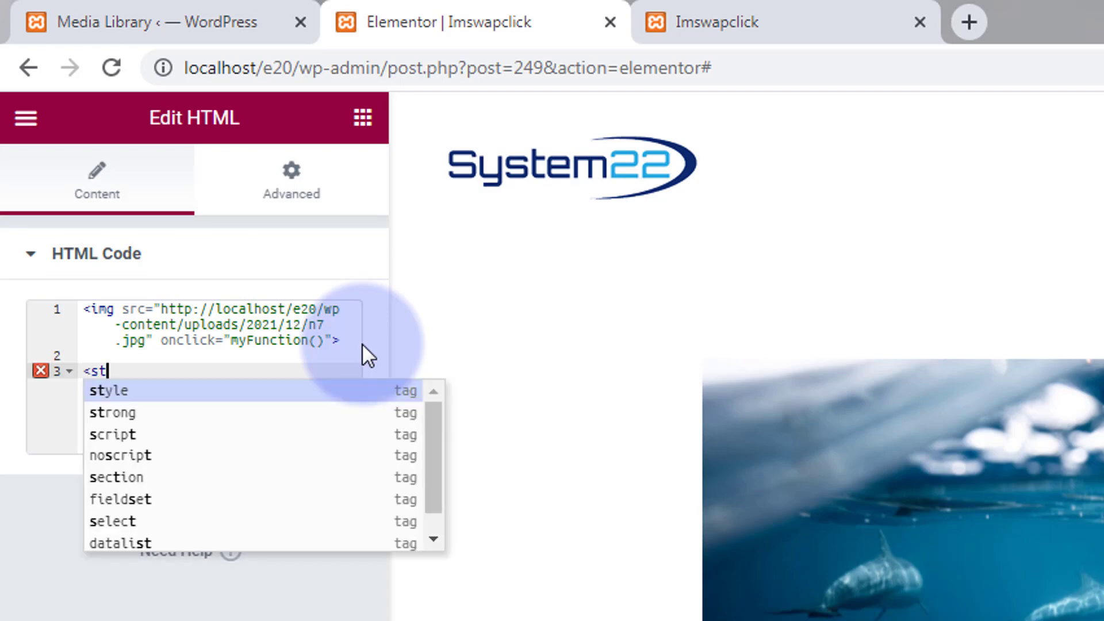
{"action": "type", "text": "yle></style>"}
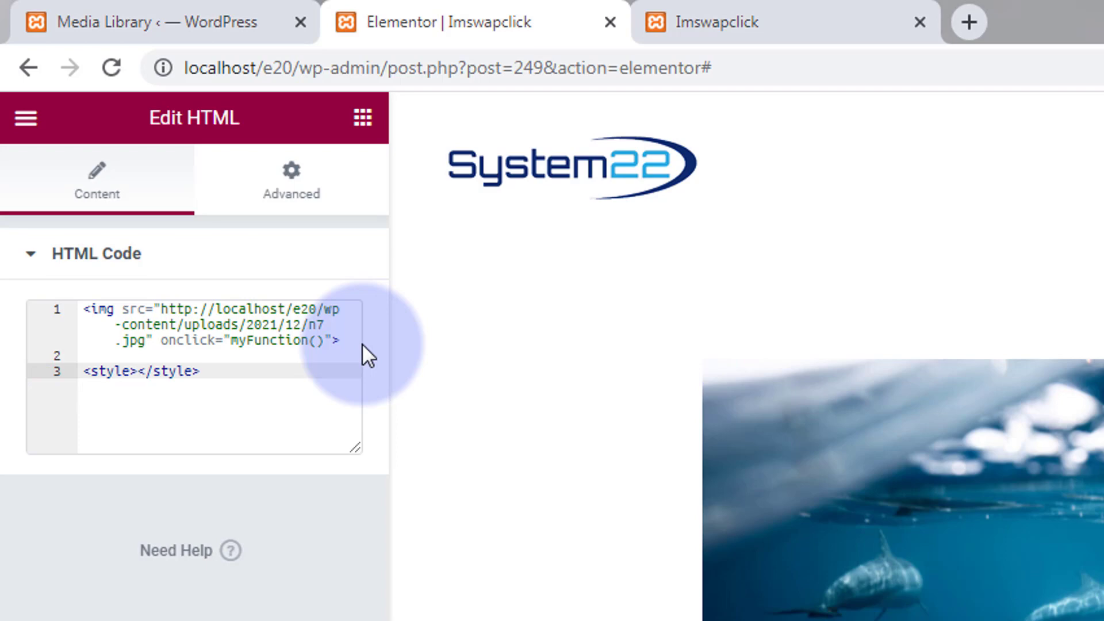
{"action": "key", "text": "Return"}
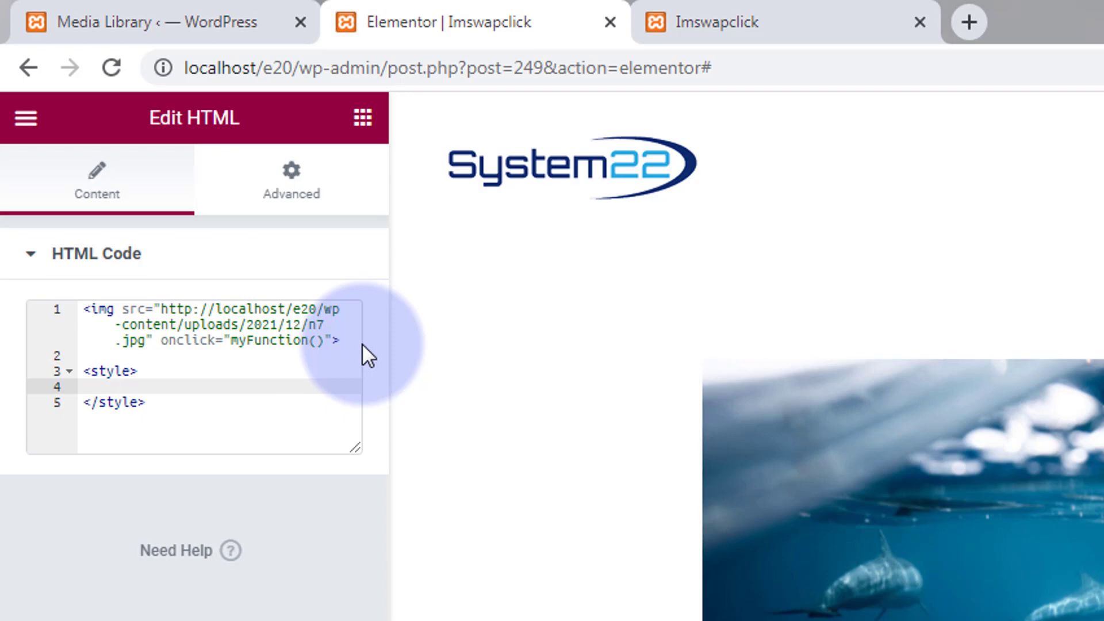
{"action": "type", "text": ".i"}
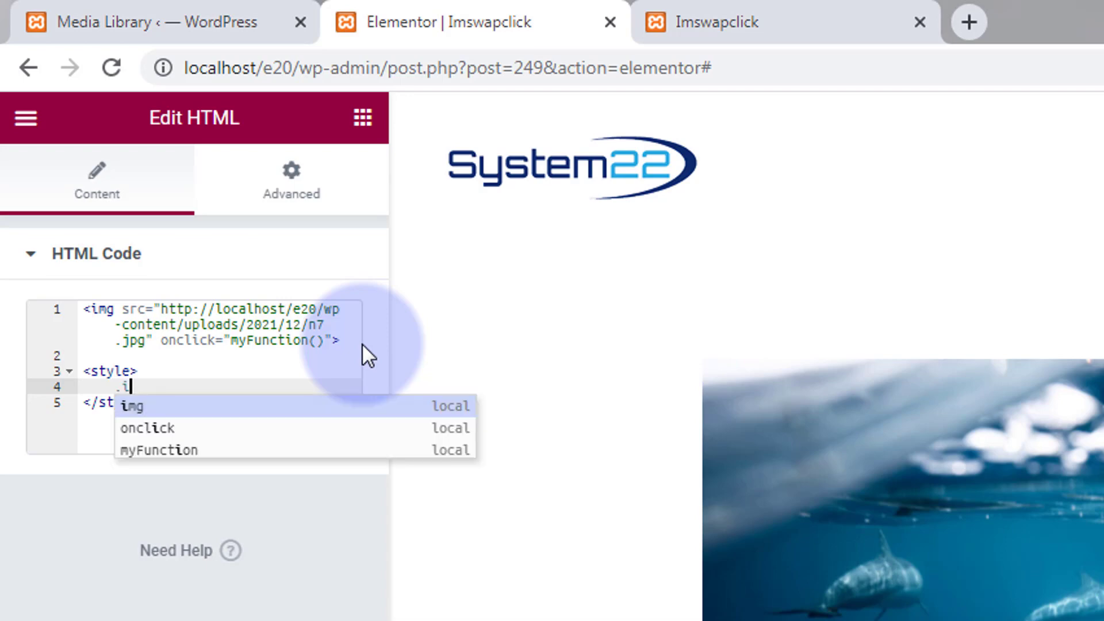
{"action": "type", "text": "msw"}
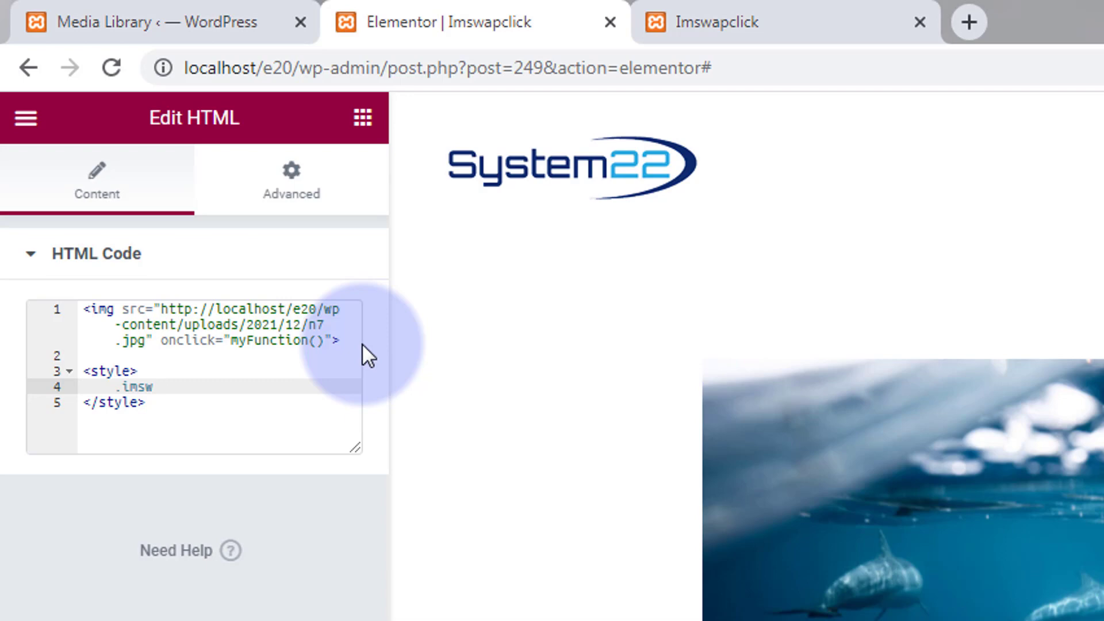
{"action": "type", "text": "{"}
{"action": "key", "text": "Return"}
{"action": "type", "text": "opaci"}
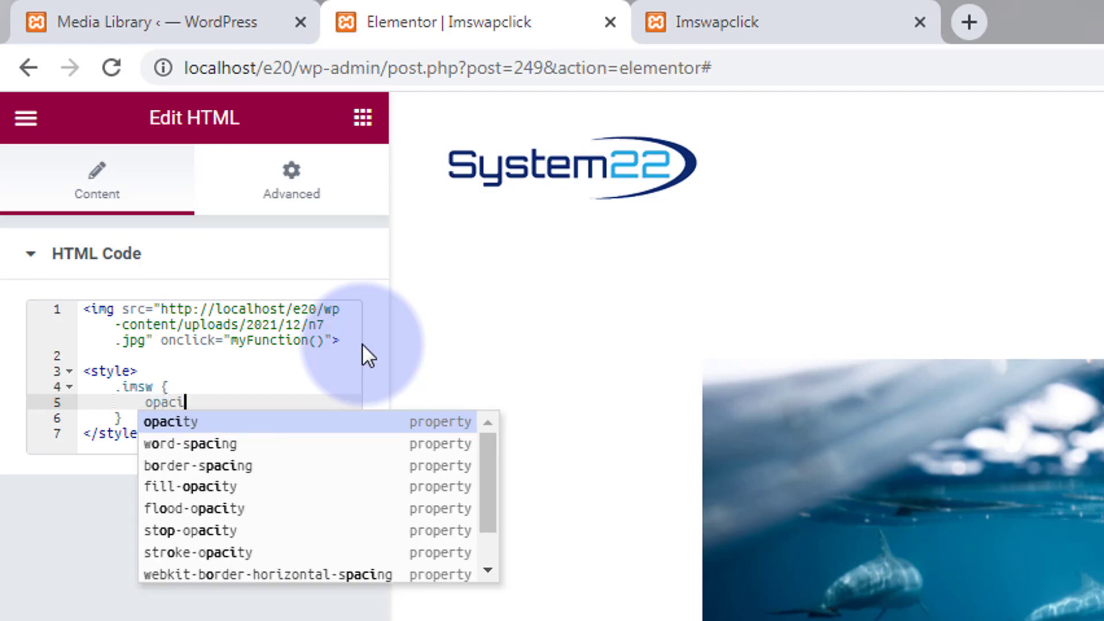
{"action": "type", "text": "ty:"}
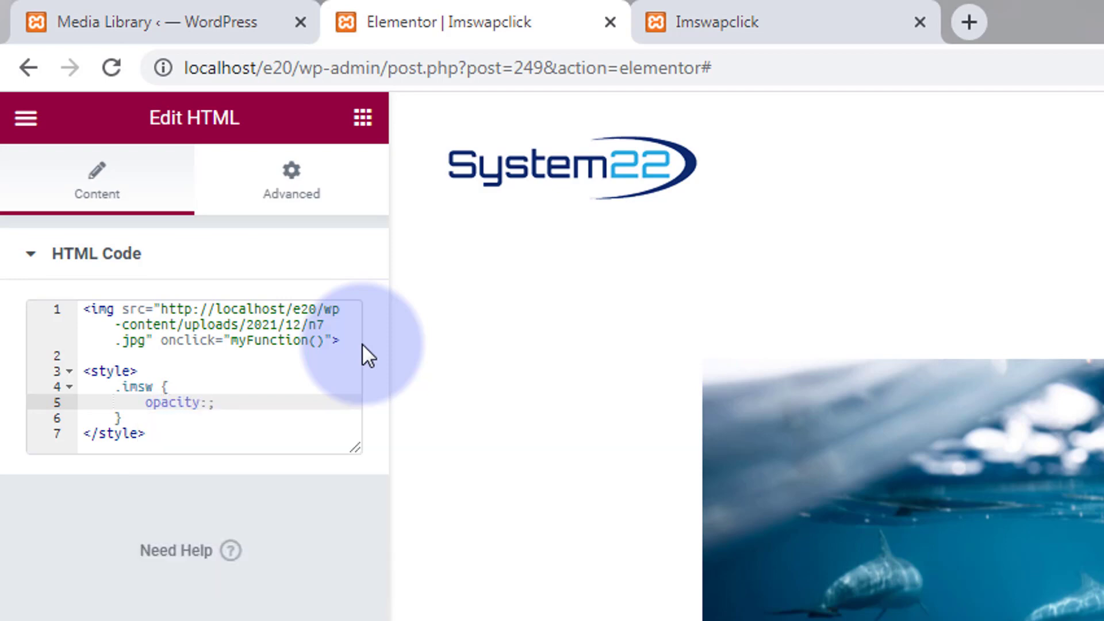
{"action": "type", "text": "0;"}
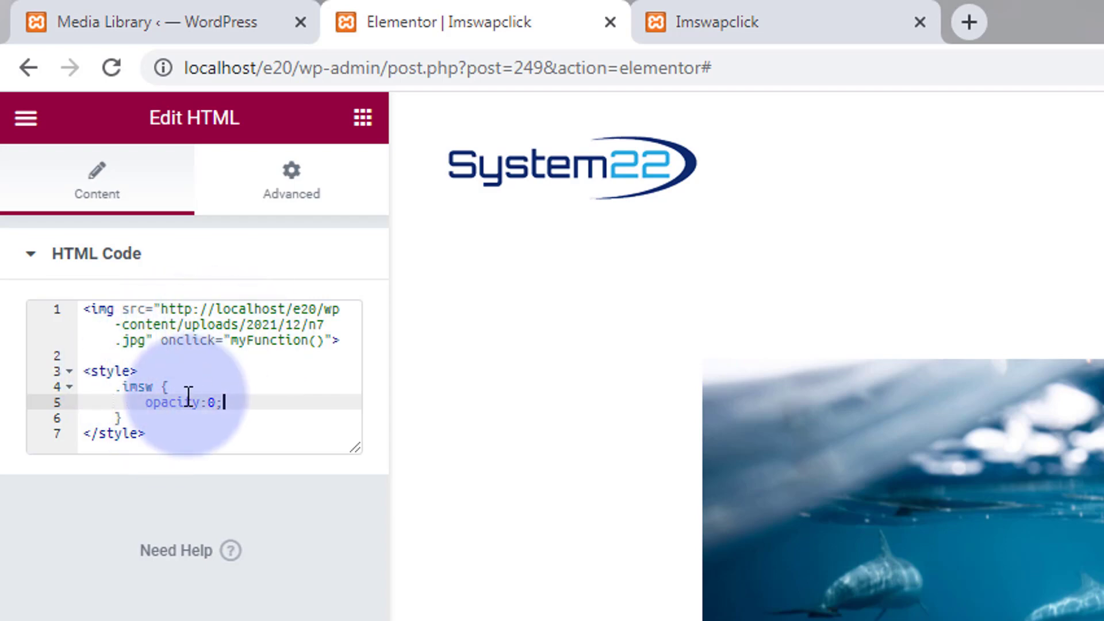
Add blank lines below the style block and place the caret on the empty line.
{"action": "left_click", "coordinate": [156, 434]}
{"action": "key", "text": "Return"}
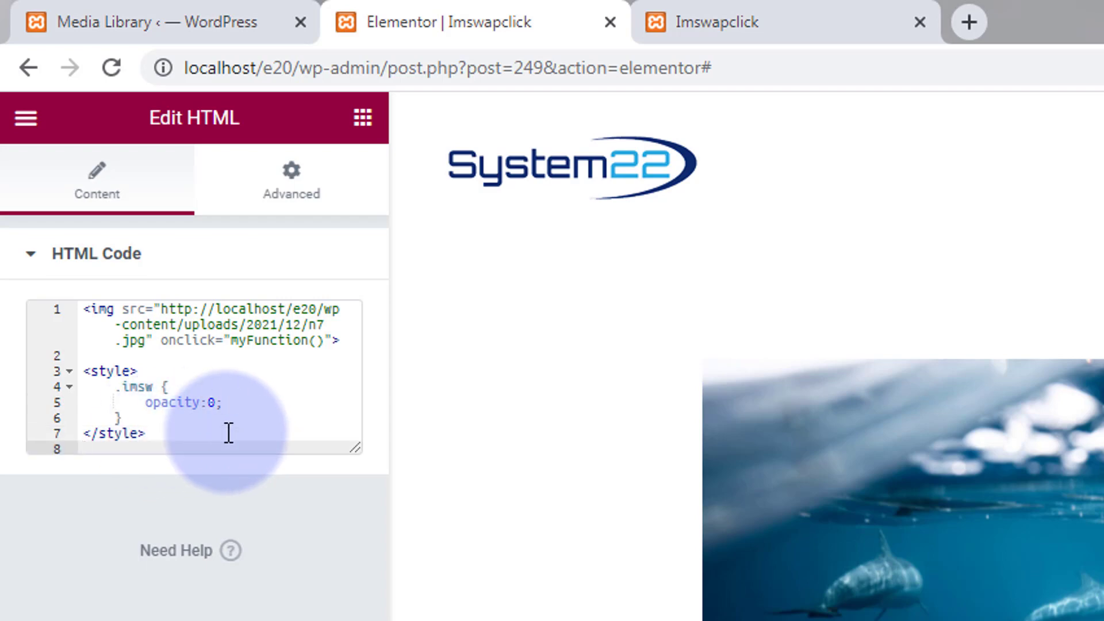
{"action": "key", "text": "Return"}
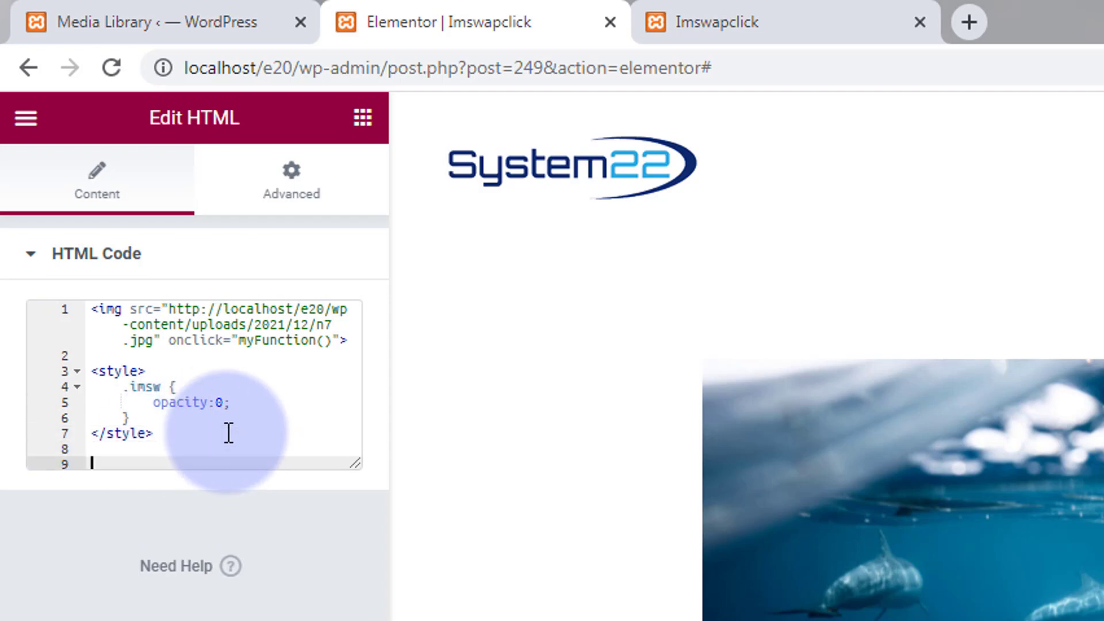
{"action": "left_click_drag", "start_coordinate": [92, 432], "coordinate": [96, 420]}
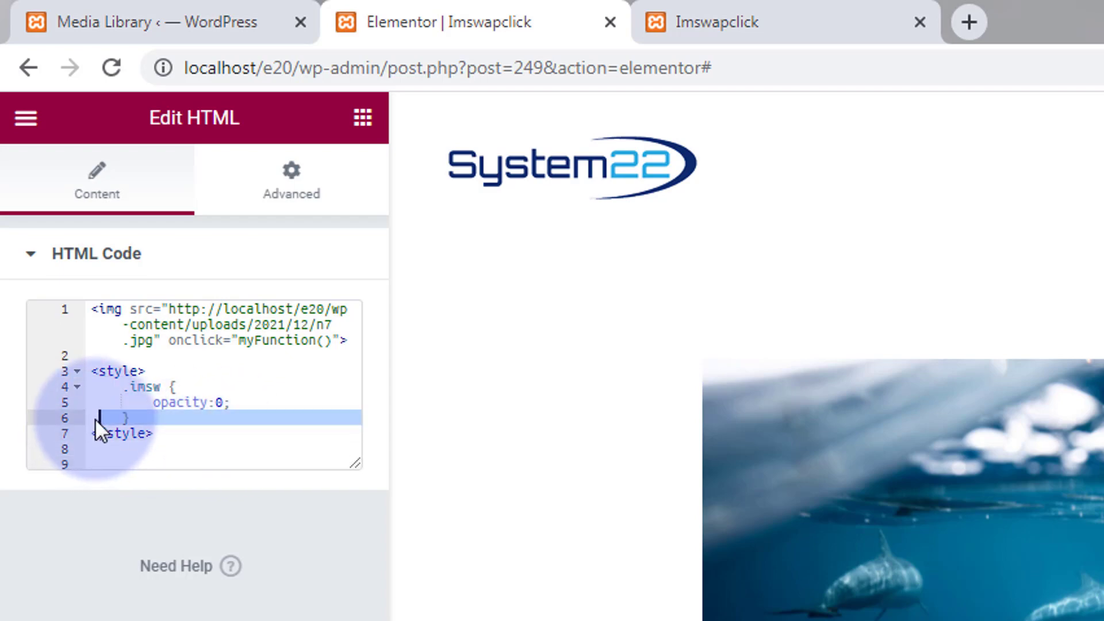
{"action": "left_click", "coordinate": [92, 371]}
{"action": "left_click", "coordinate": [175, 433]}
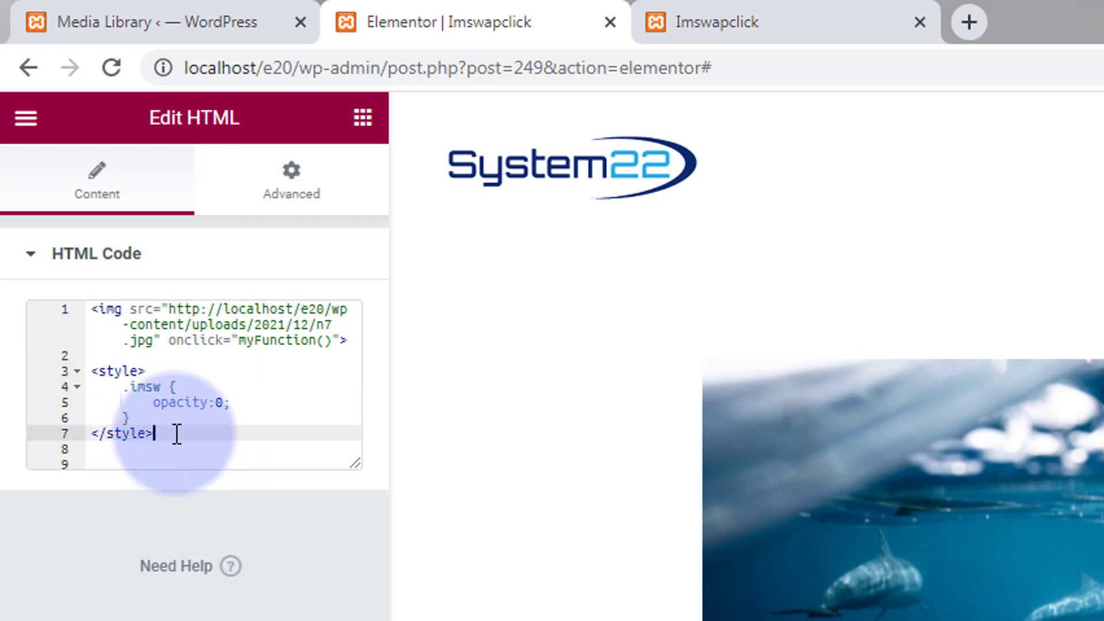
{"action": "left_click", "coordinate": [93, 461]}
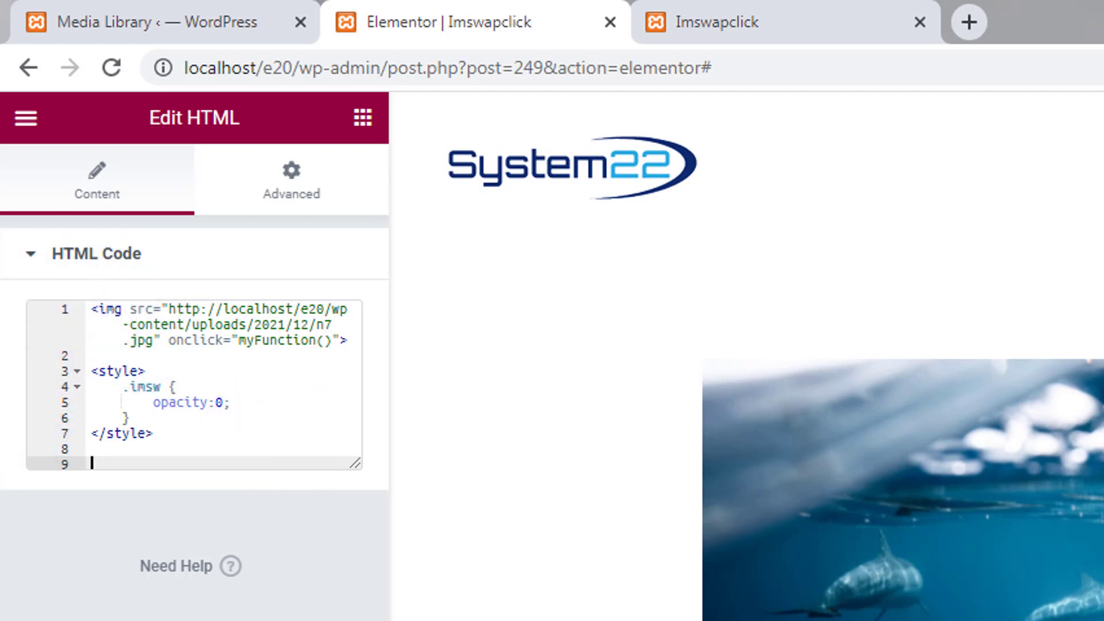
Start a <script> block below the styles and begin typing the function inside it.
{"action": "type", "text": "<script"}
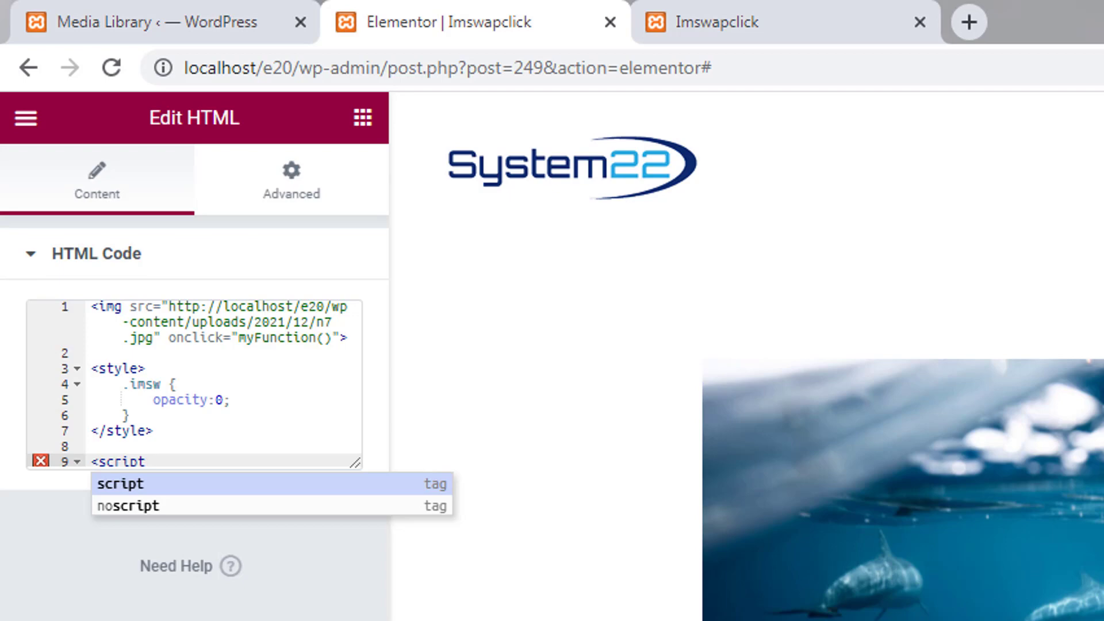
{"action": "type", "text": "></script>"}
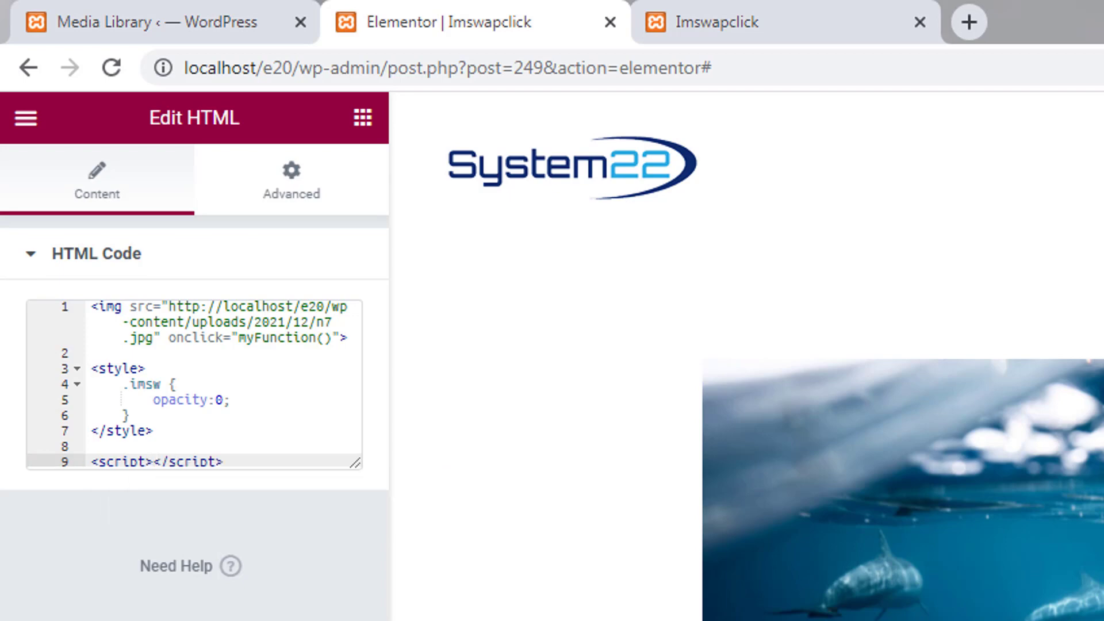
{"action": "key", "text": "Return"}
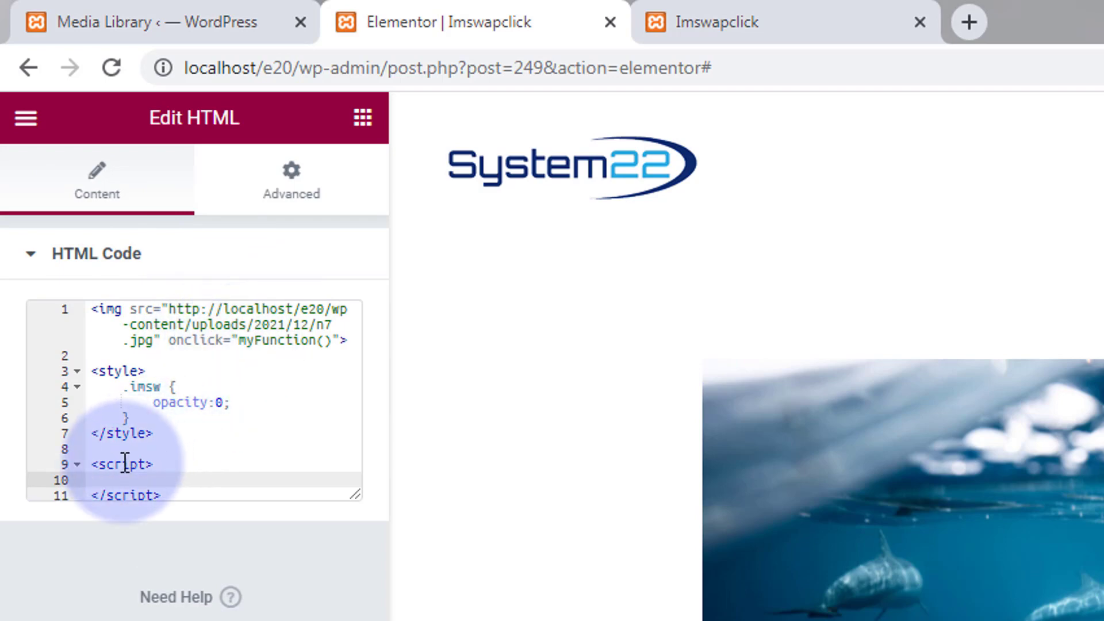
{"action": "type", "text": "fun"}
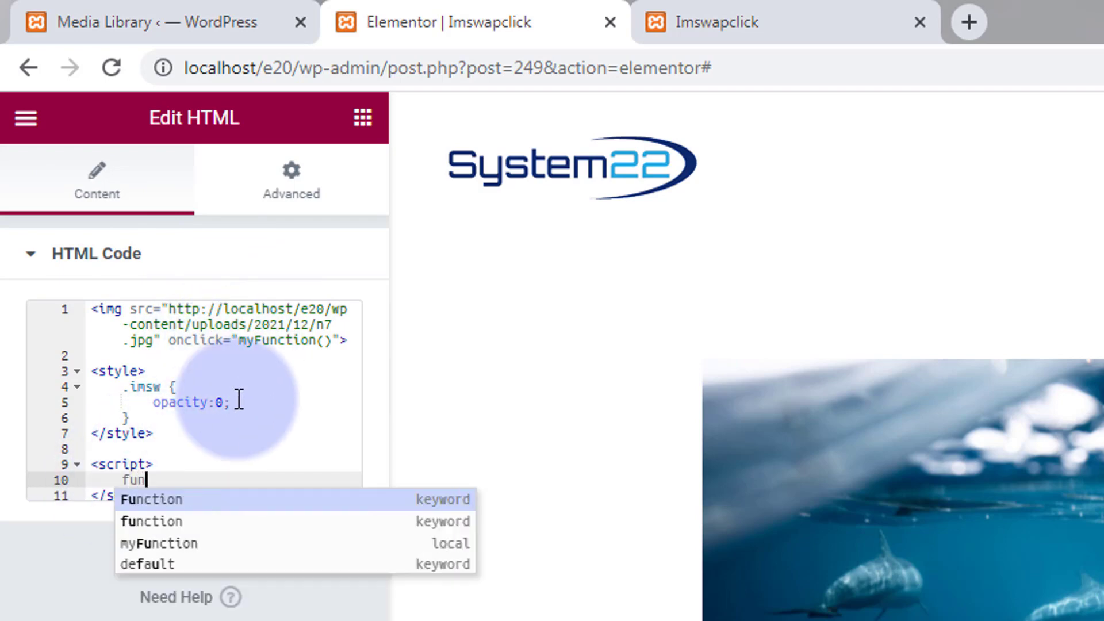